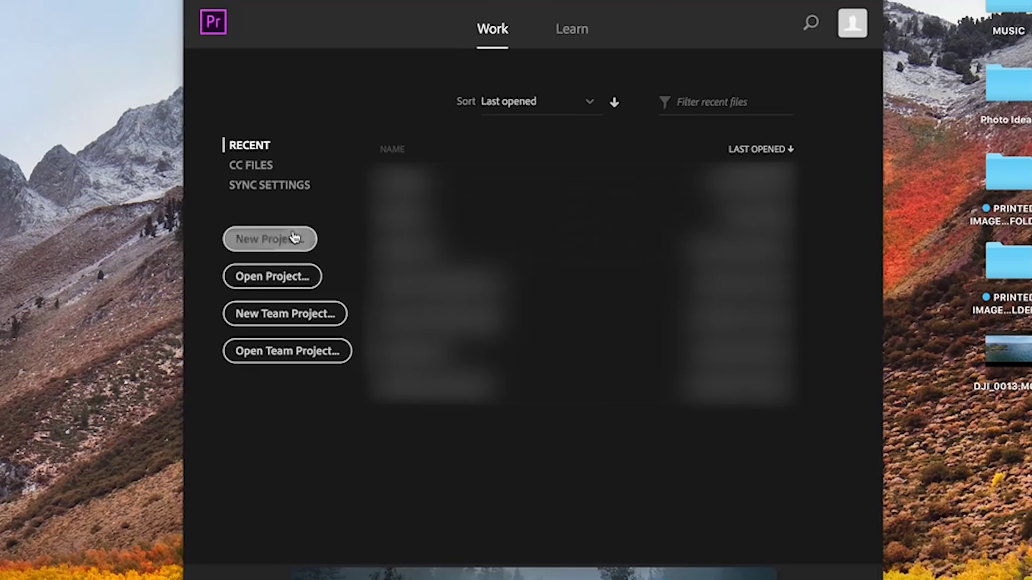
Create a new Untitled project, overwriting the existing one, and move the window aside to reveal the desktop.
click(294, 237)
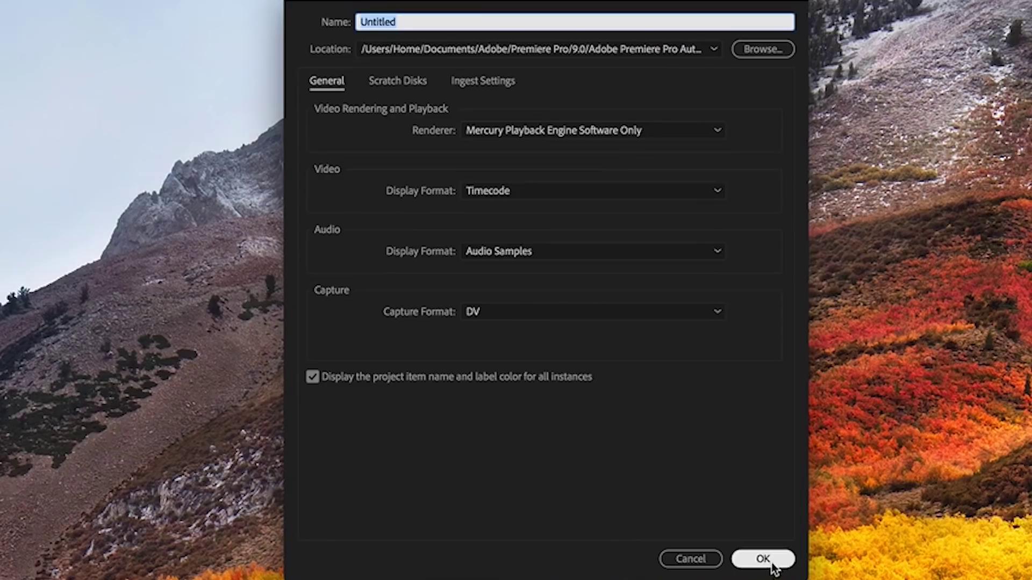
click(766, 558)
click(663, 305)
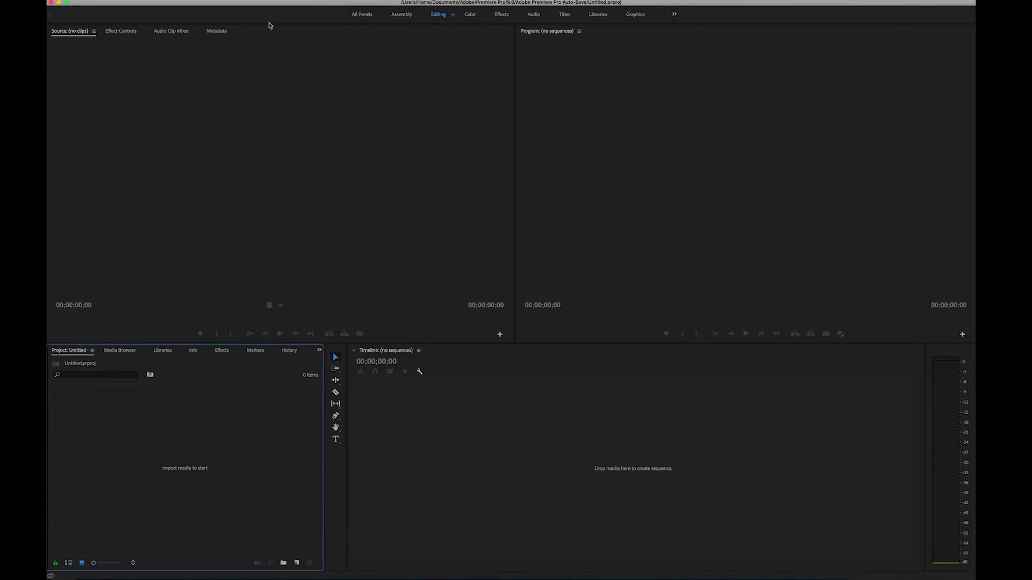
drag(770, 9, 695, 2)
Drag DJI_0013.MOV into the Project panel, then onto the Timeline to make a DJI_0013 sequence.
drag(947, 311, 596, 371)
drag(596, 371, 381, 442)
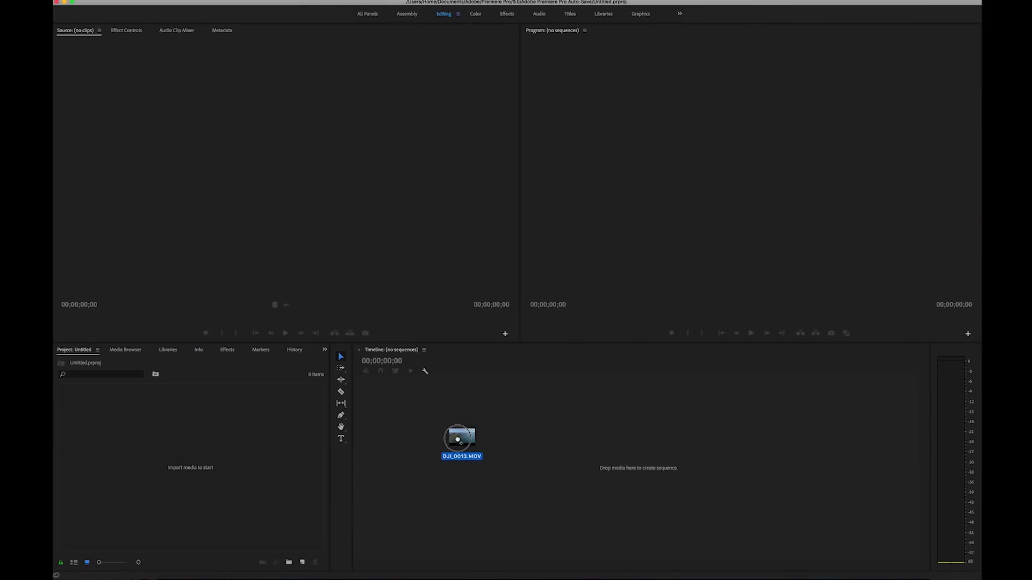
drag(461, 438, 219, 454)
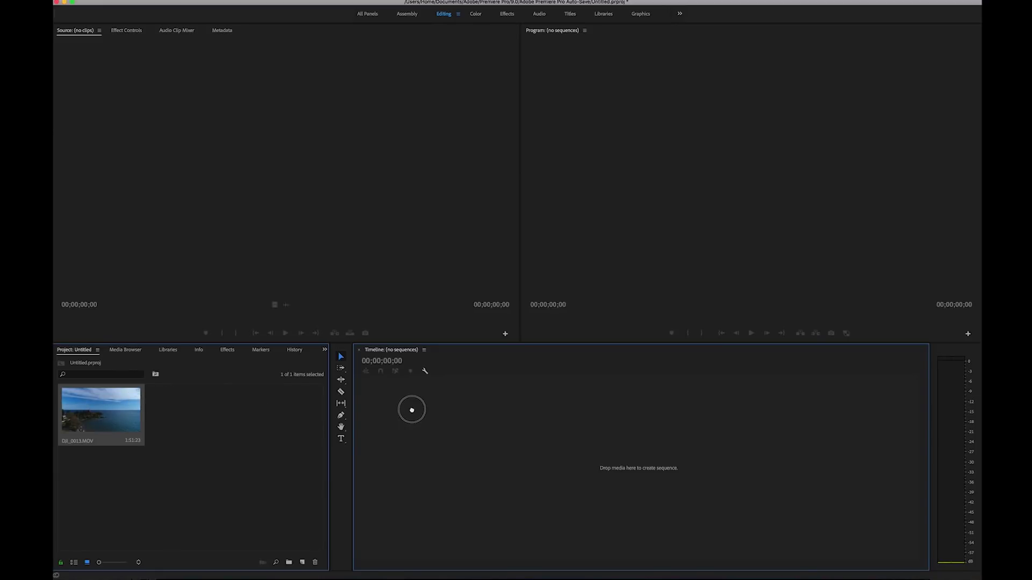
drag(609, 468, 609, 468)
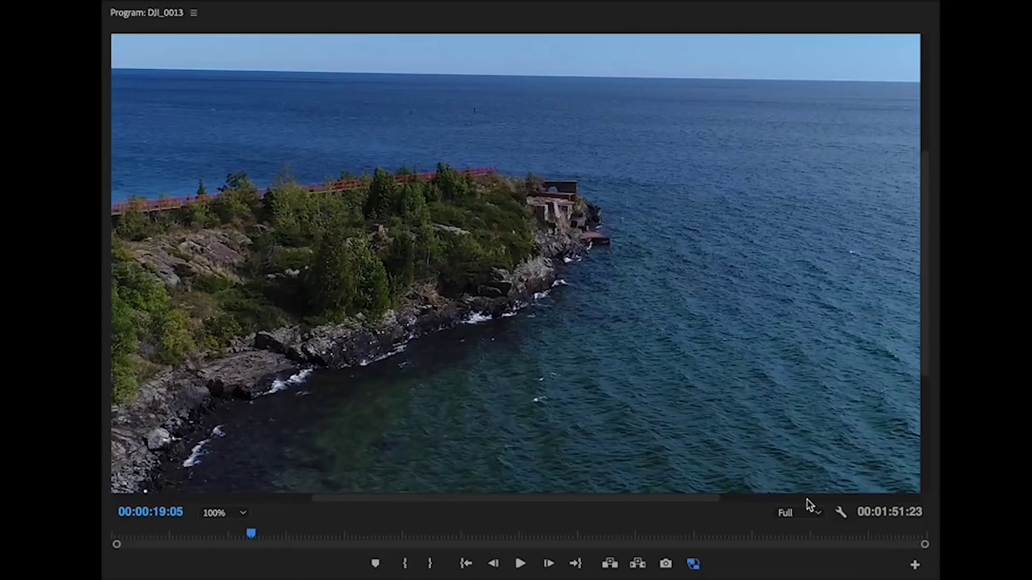
Set the Program monitor playback resolution to 1/4, then reopen the resolution choices.
click(806, 517)
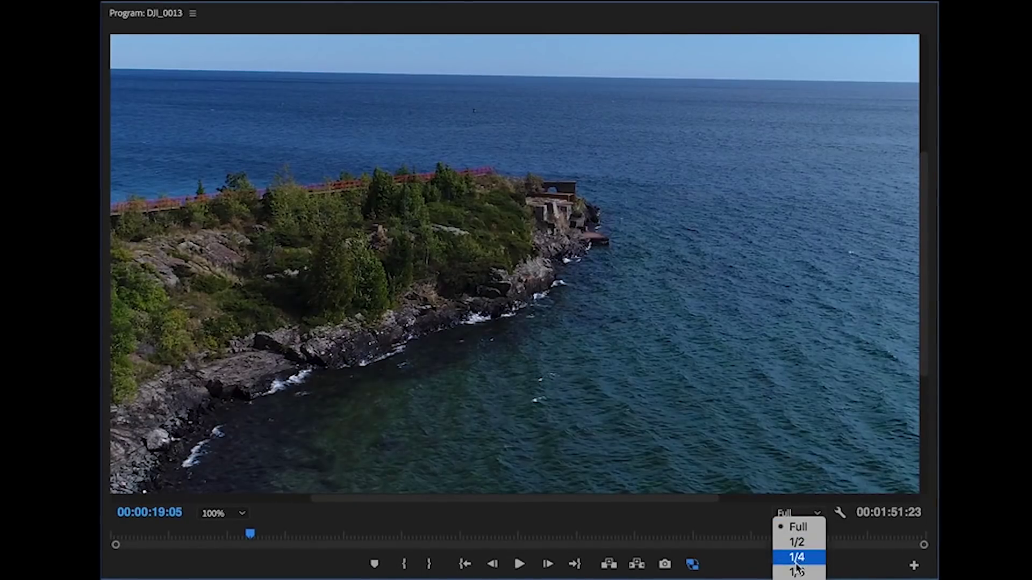
click(800, 559)
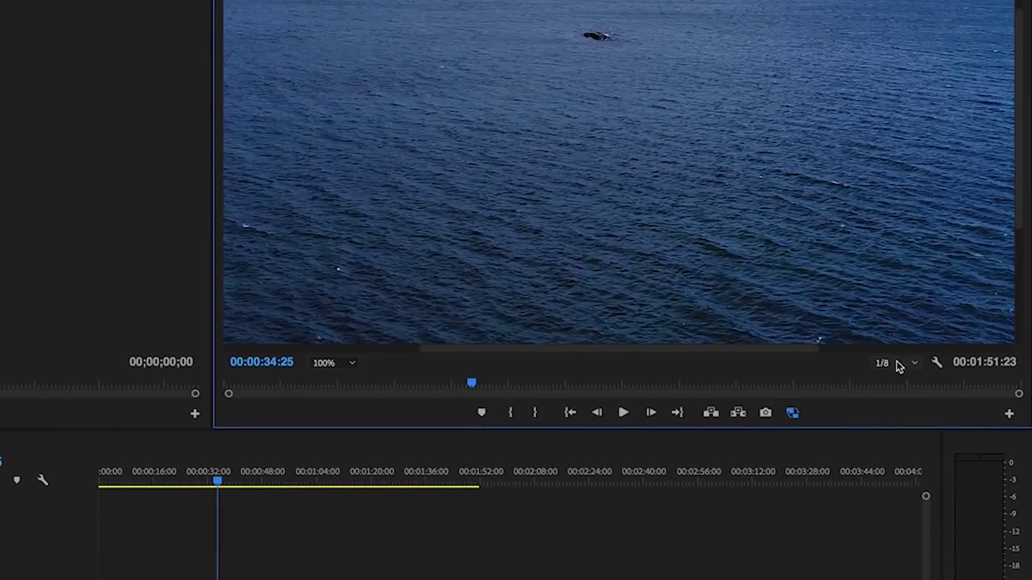
click(899, 367)
Restore Full playback resolution and delete the DJI_0013.MOV clip from the sequence.
click(896, 370)
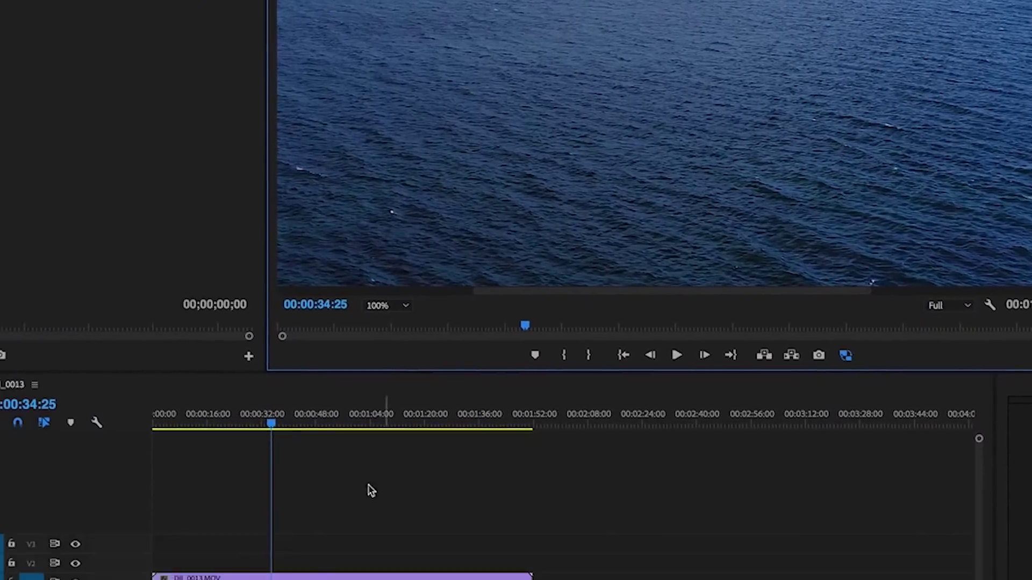
click(513, 383)
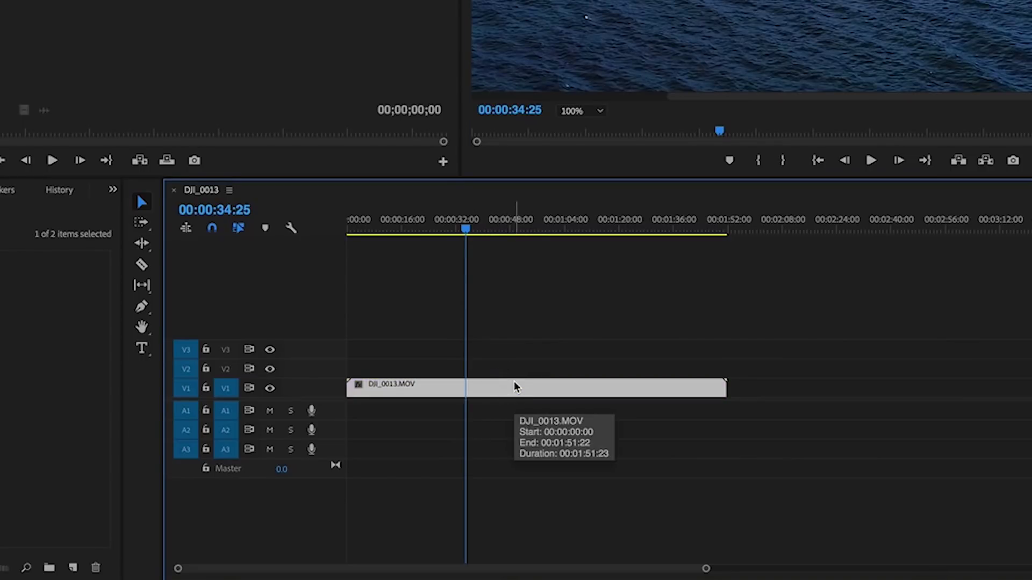
key(Delete)
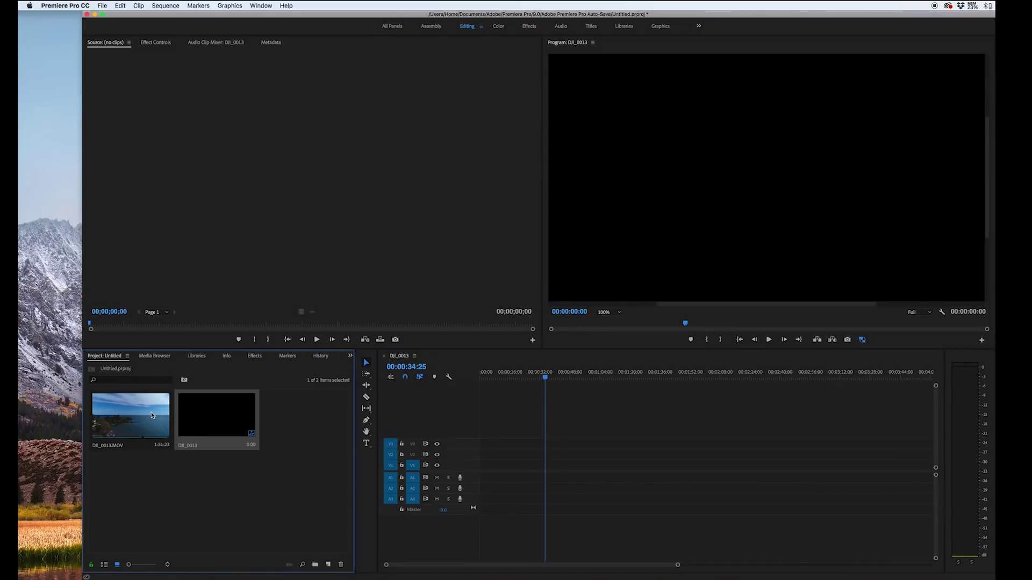
Create proxies for the DJI_0013.MOV project item with the 1280x720 H.264 preset.
right_click(152, 415)
mouse_move(232, 421)
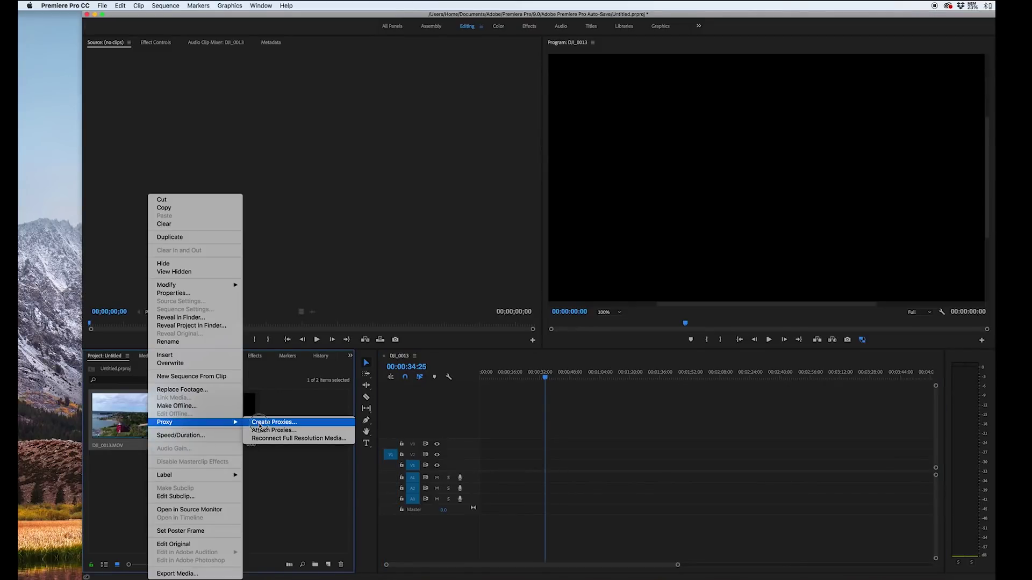
click(260, 422)
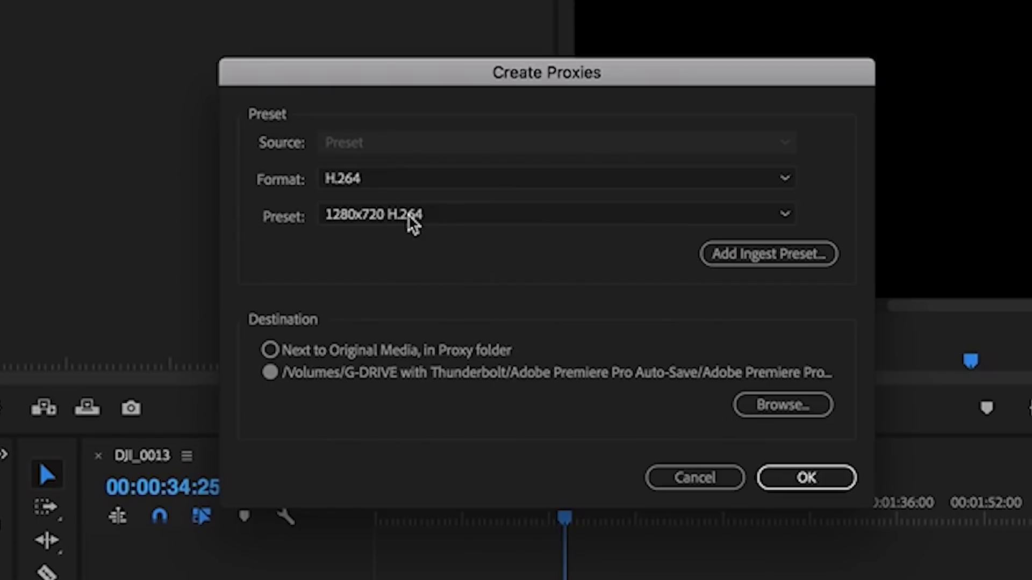
click(472, 216)
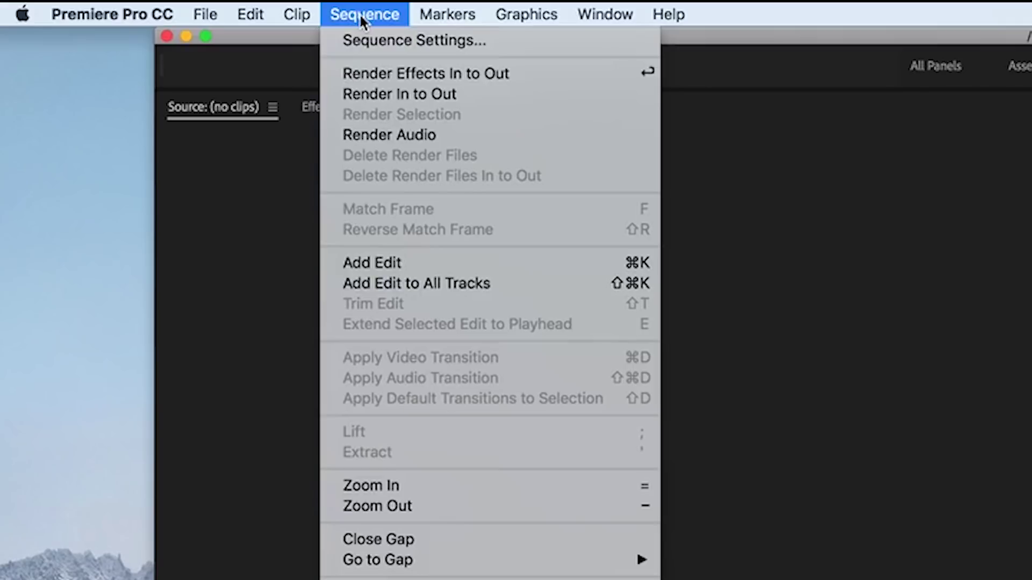
Set the sequence to AVCHD 1080p square pixel, 23.976 timebase and timecode, linear-colour compositing off.
click(371, 41)
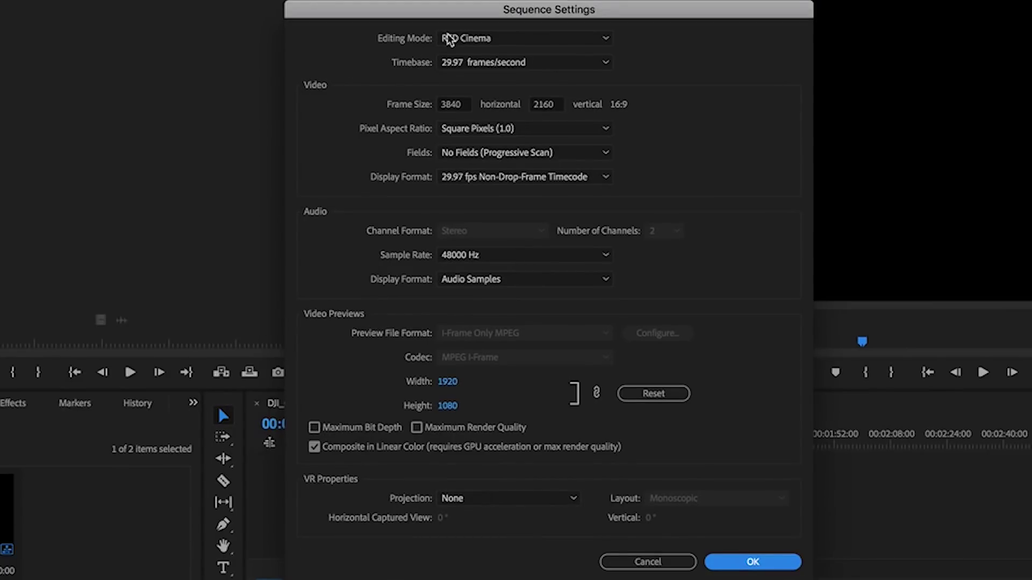
click(529, 39)
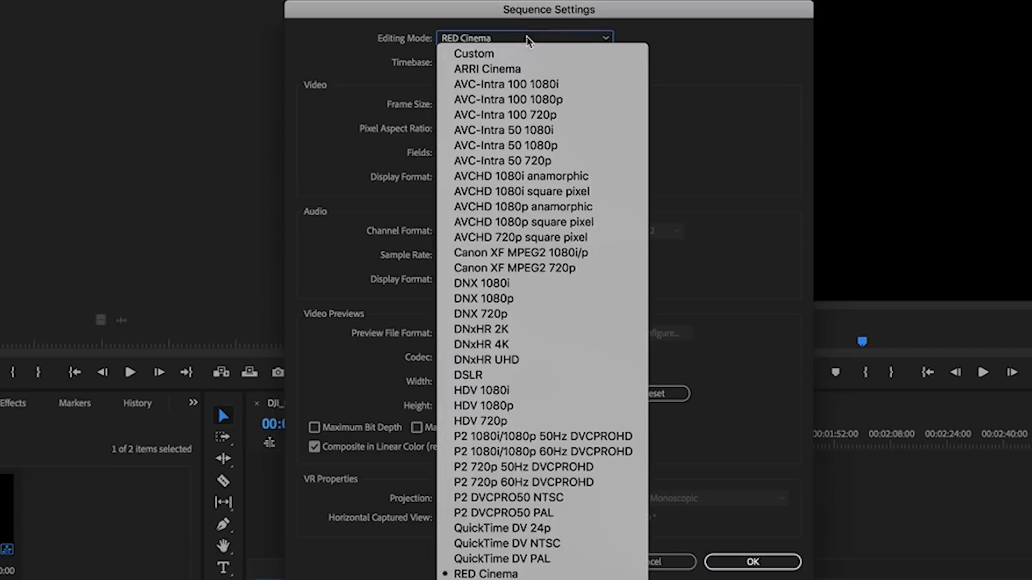
click(547, 224)
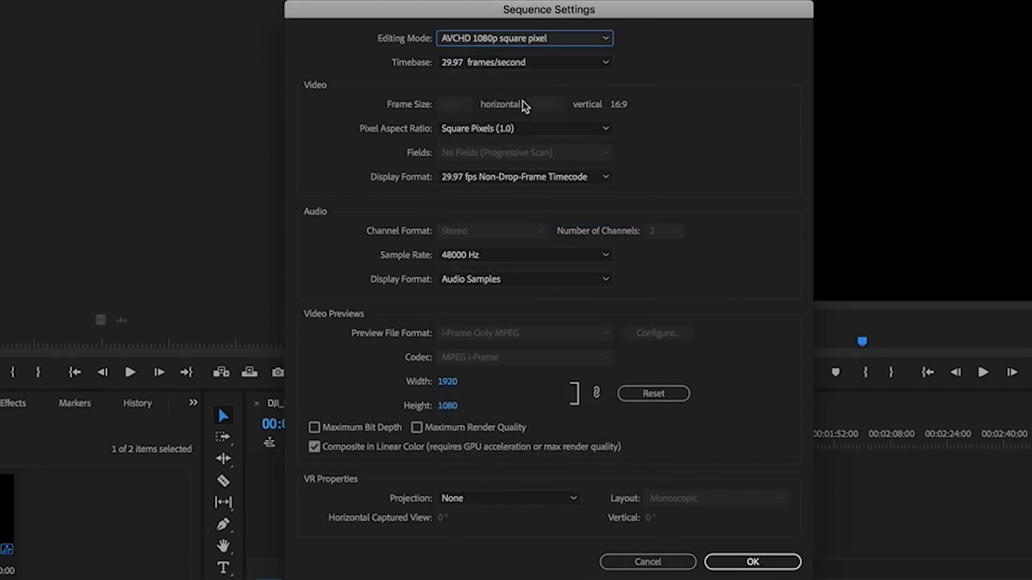
click(508, 62)
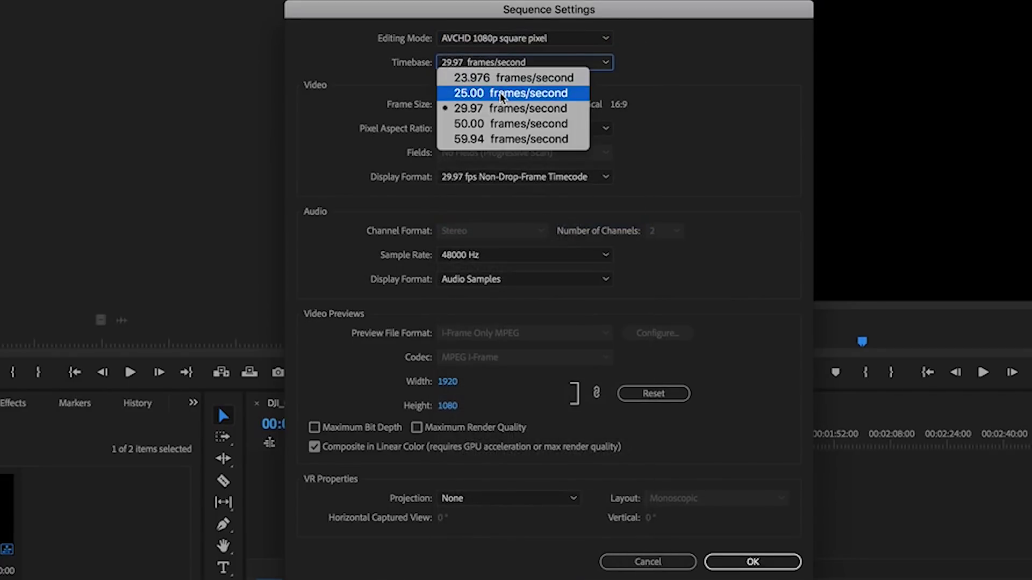
click(505, 79)
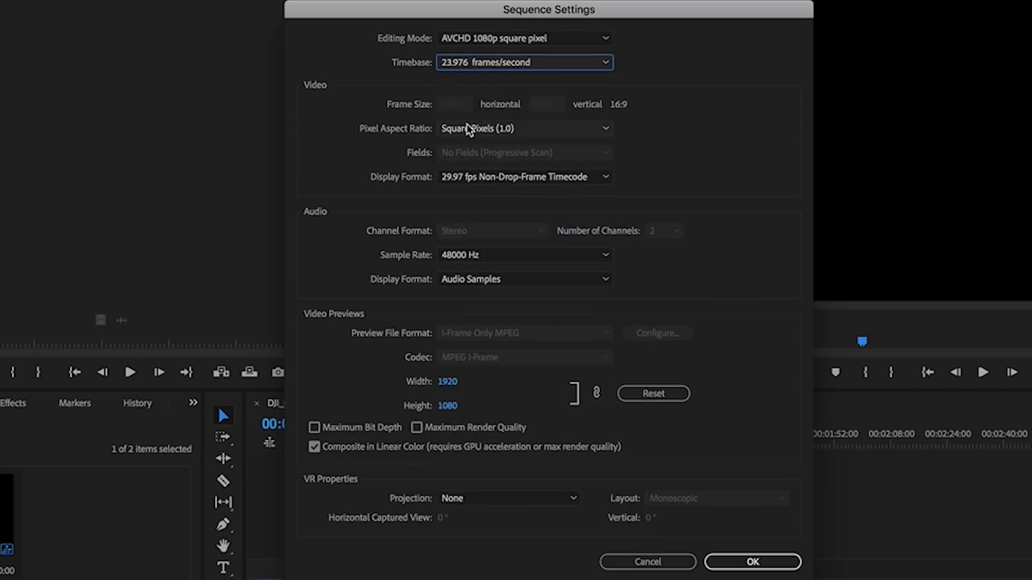
click(484, 177)
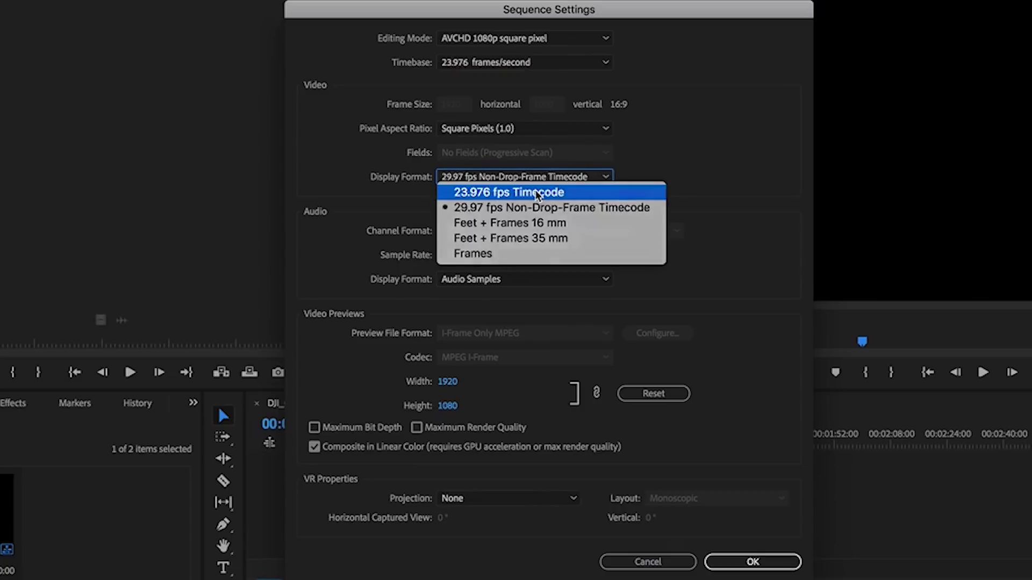
click(535, 191)
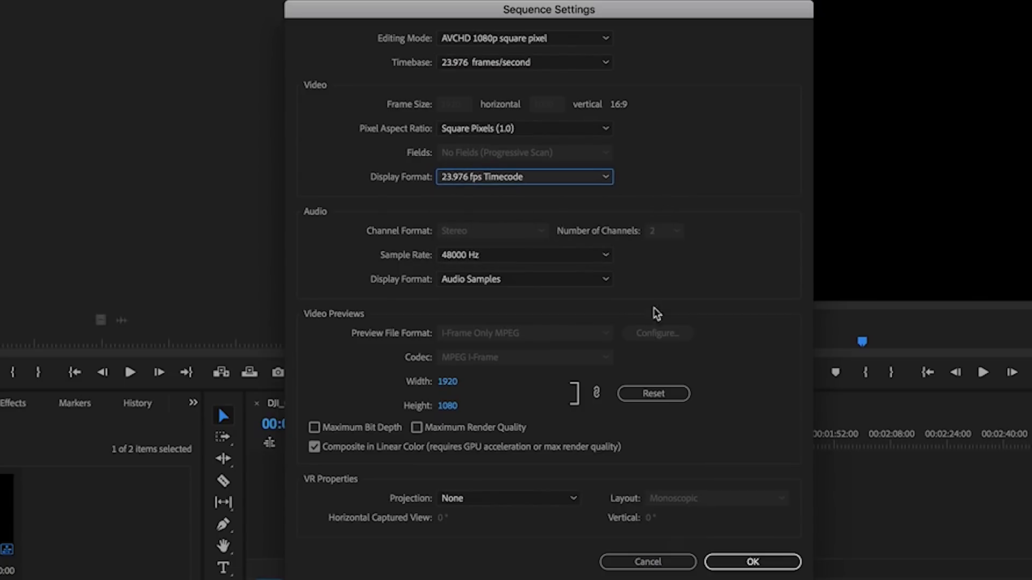
click(316, 449)
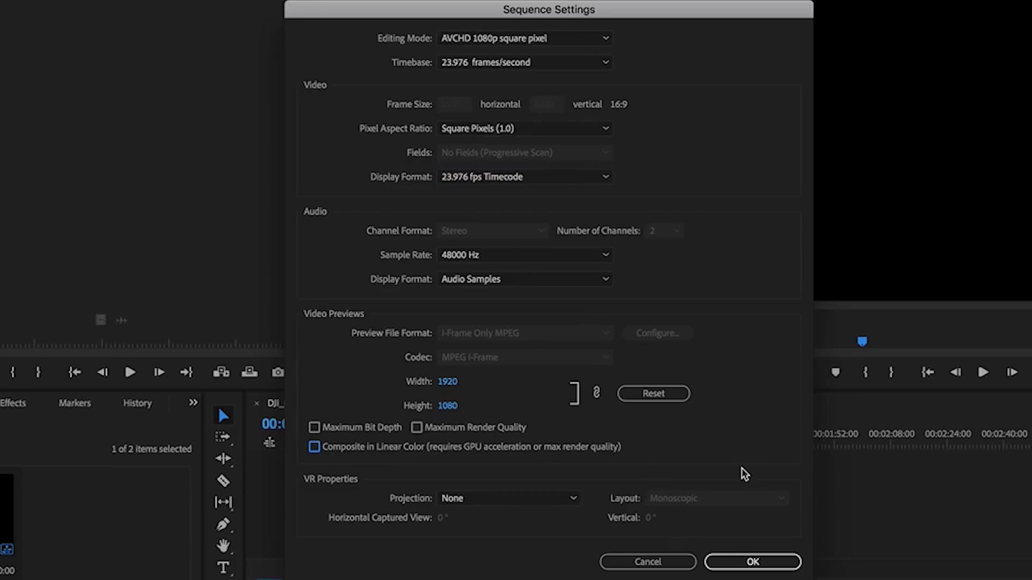
click(739, 560)
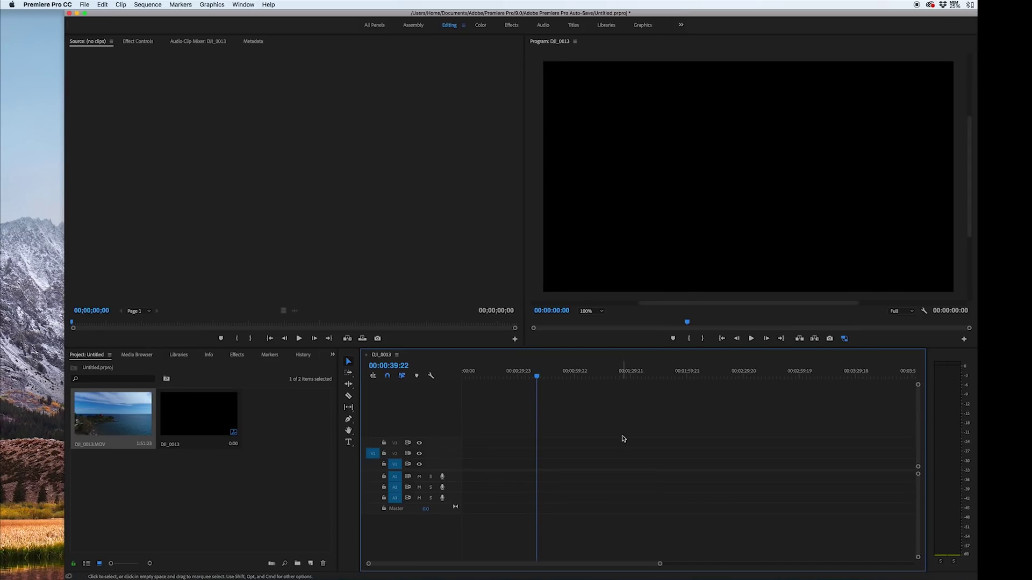
Place DJI_0013.MOV on V1 keeping existing sequence settings, and return the playhead to the start.
key(Home)
drag(113, 416, 461, 470)
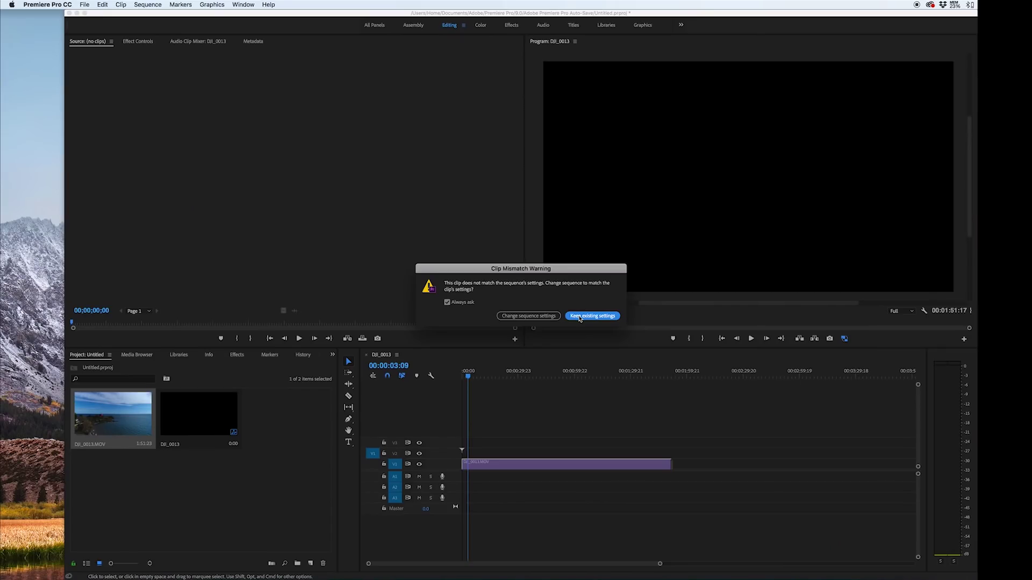
click(579, 317)
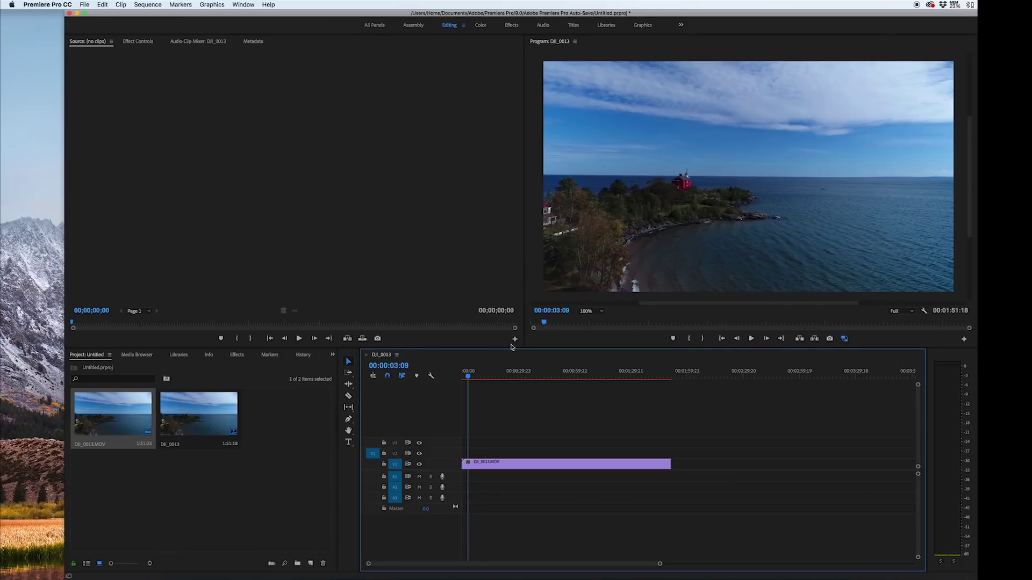
drag(468, 376, 447, 381)
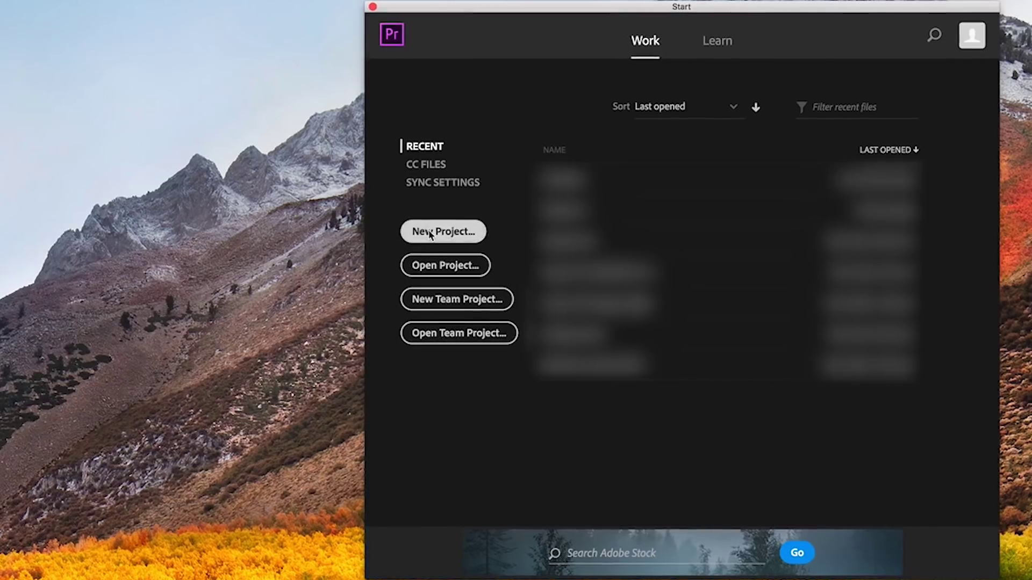
Create a new project with ingest enabled: Copy and Create Proxies, preset Copy & 1280x720 H.264.
click(444, 231)
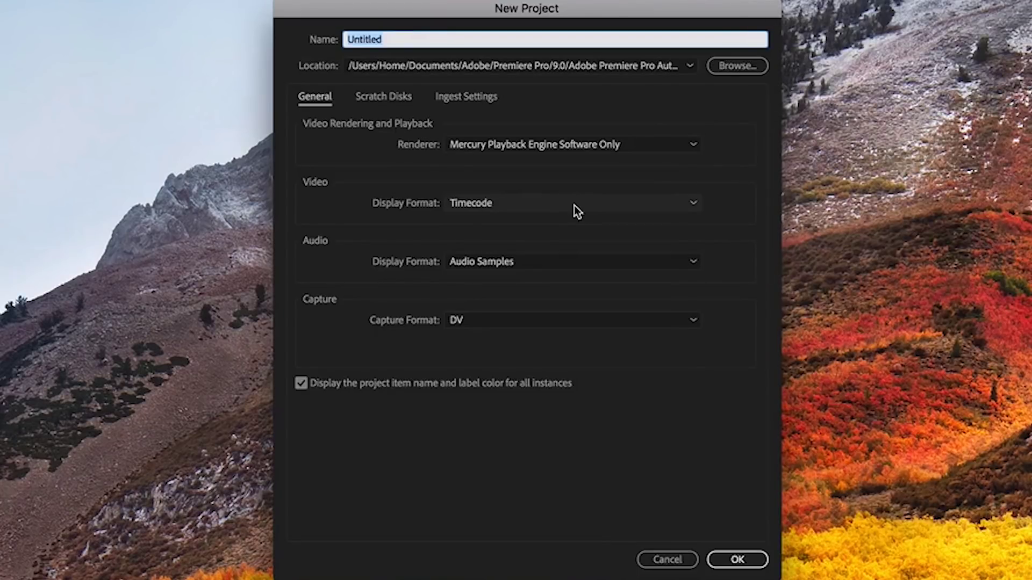
text(new project)
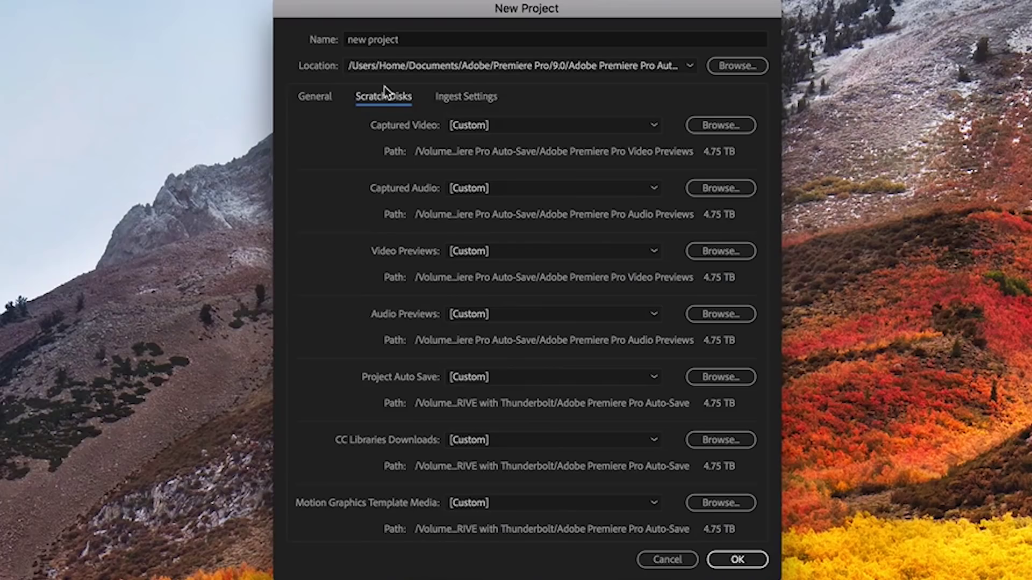
click(461, 99)
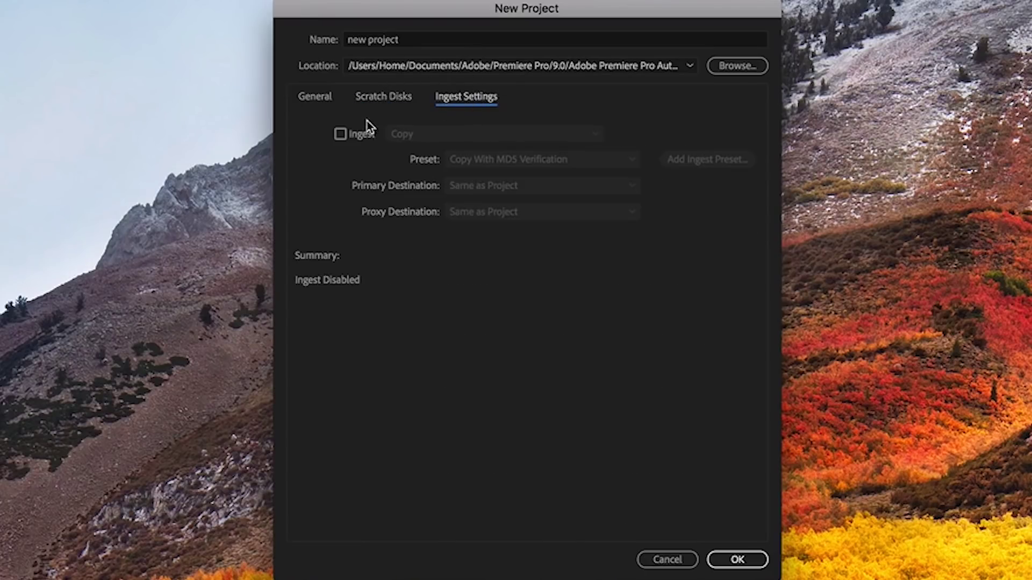
click(342, 135)
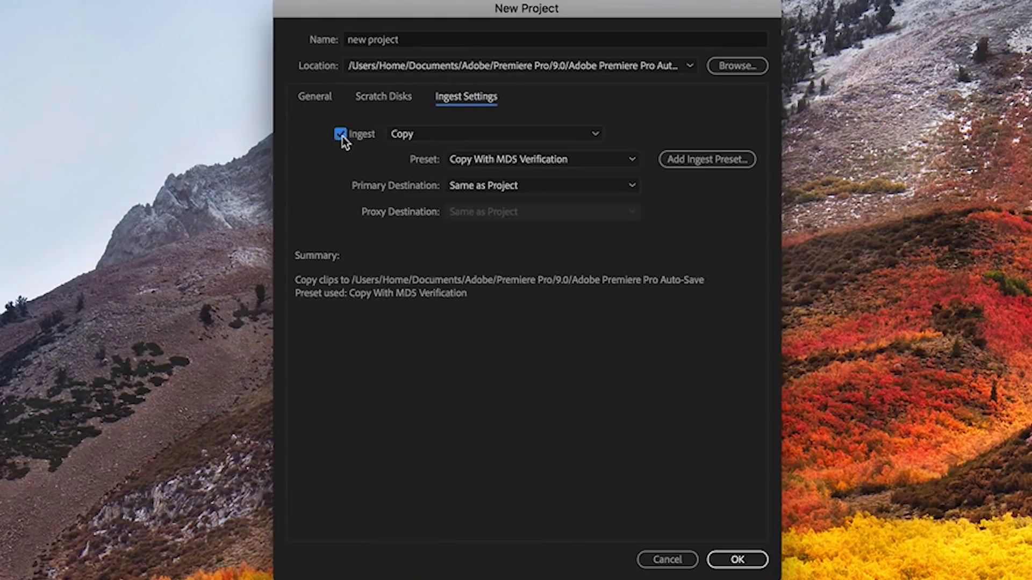
click(445, 136)
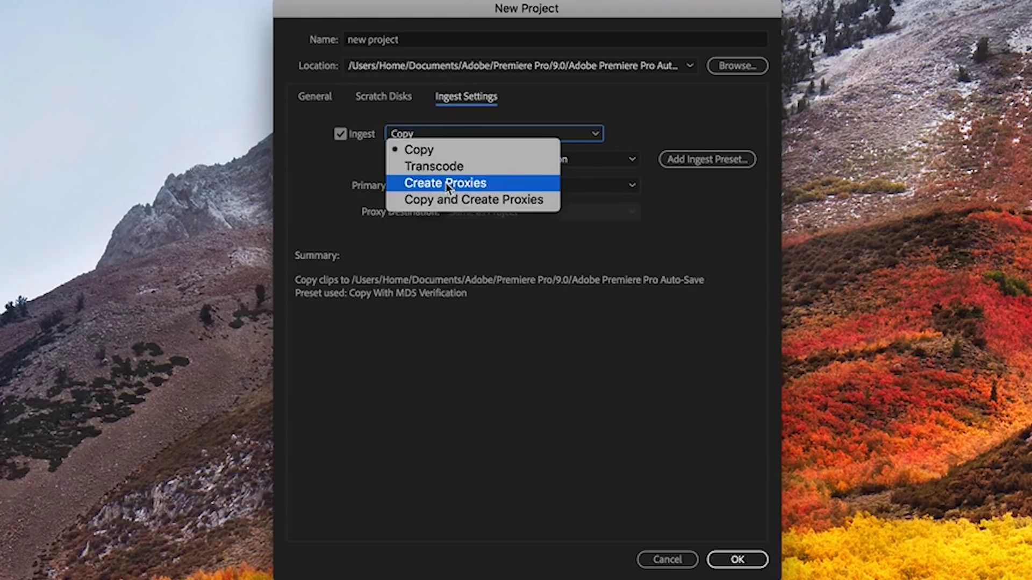
click(444, 198)
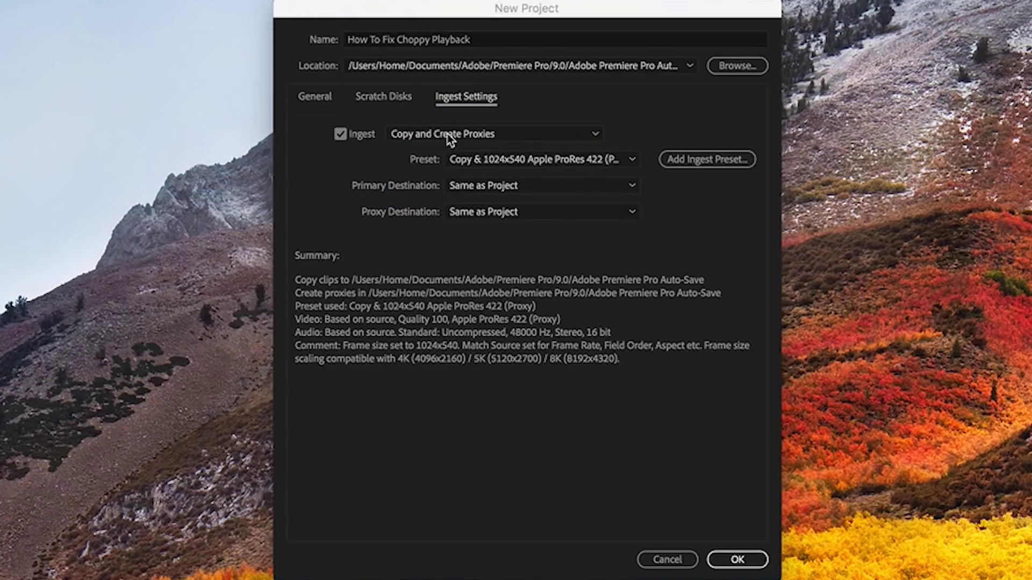
click(478, 159)
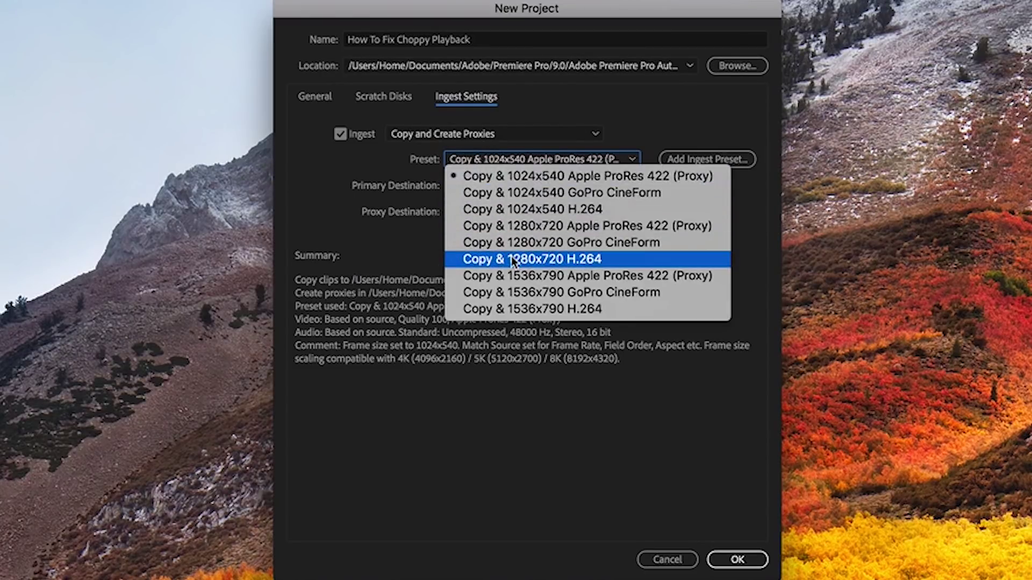
click(567, 259)
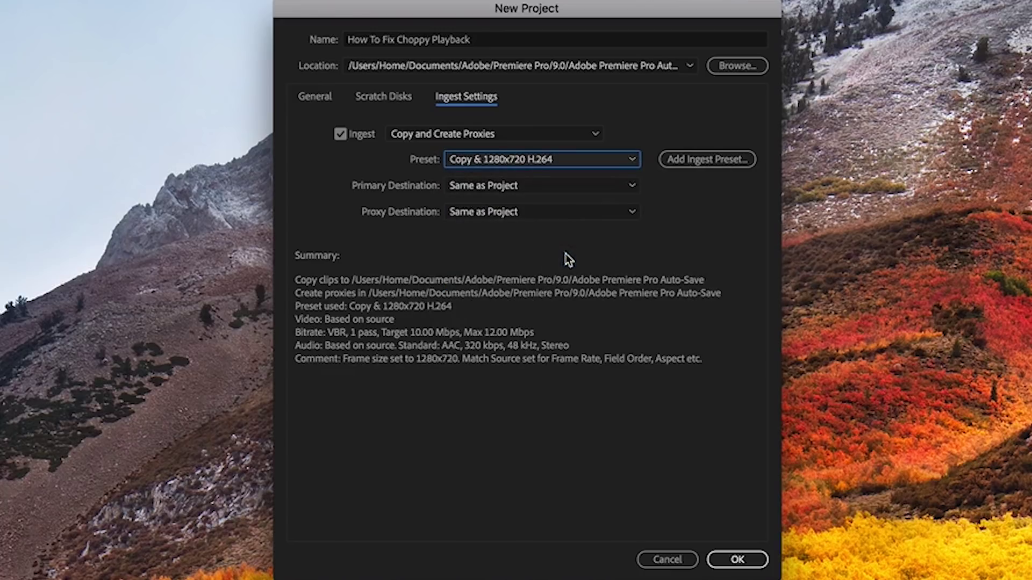
click(758, 558)
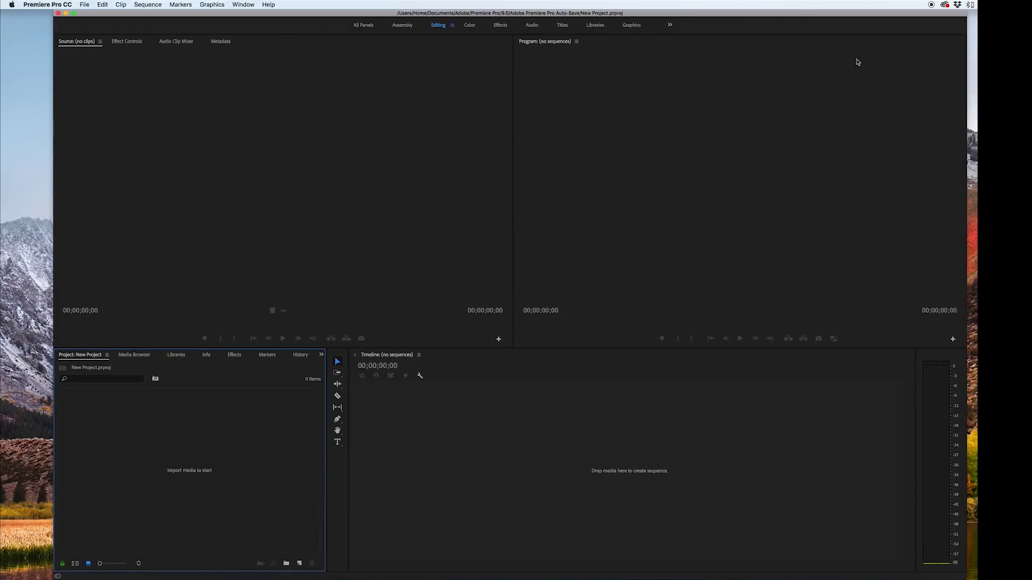
Drop DJI_0013.MOV onto the empty Timeline to import it and build a DJI_0013 sequence, checking Media Encoder's ingest.
drag(973, 348, 417, 477)
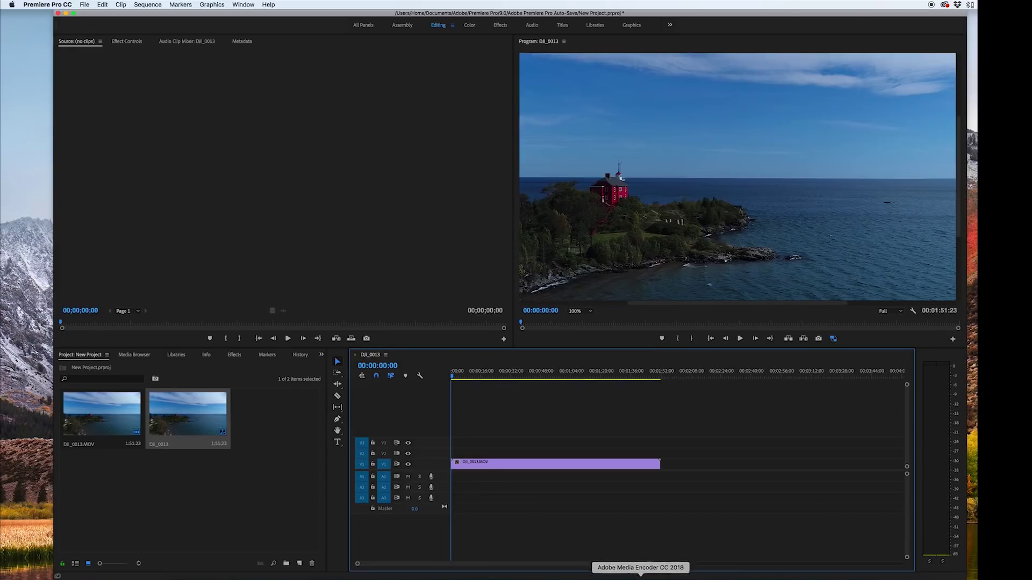
click(640, 578)
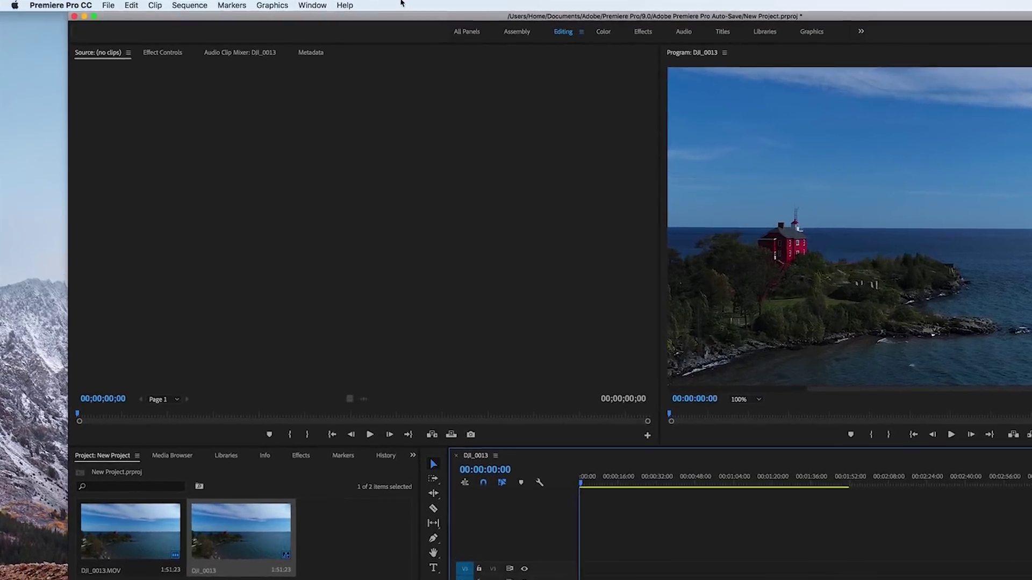
click(236, 5)
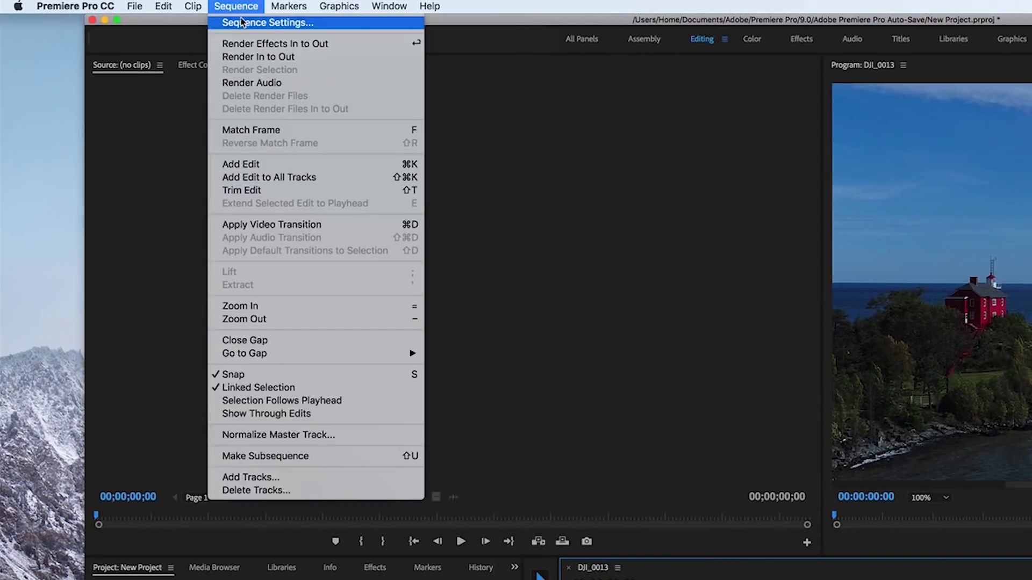
Change the sequence to AVCHD 1080p square pixel, 23.976 fps timecode, linear colour off, deleting previews.
click(253, 20)
click(487, 38)
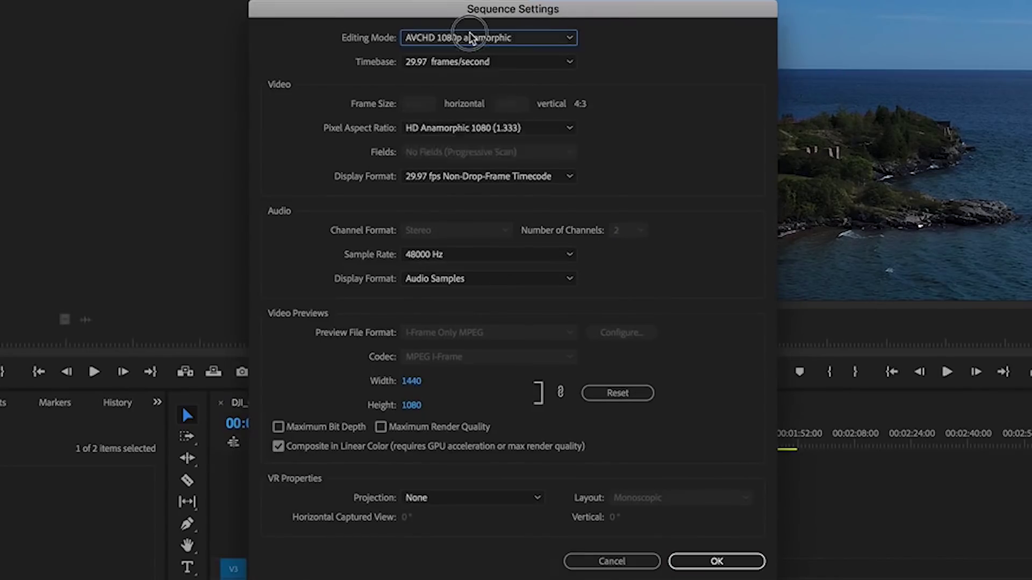
click(489, 222)
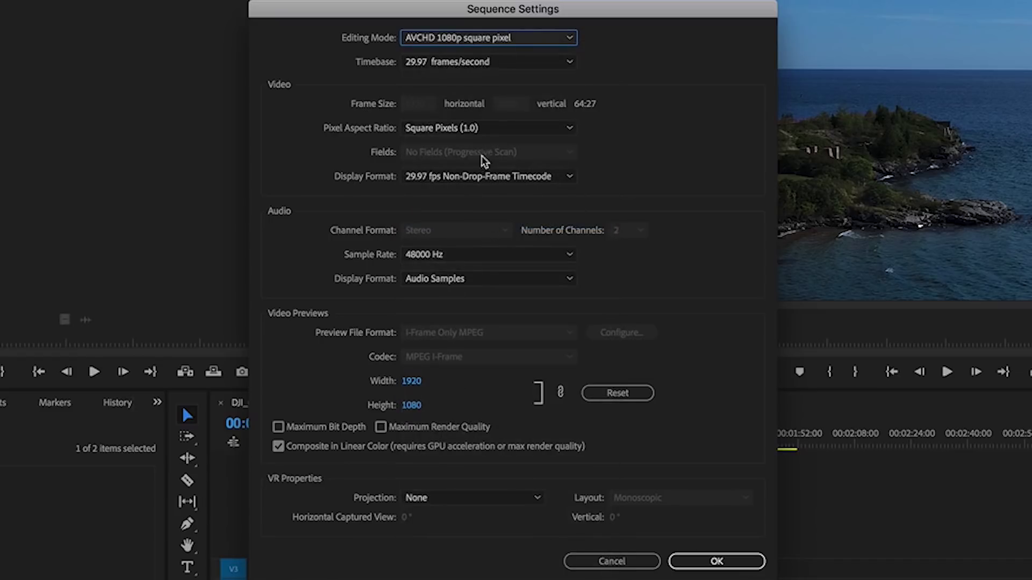
click(458, 62)
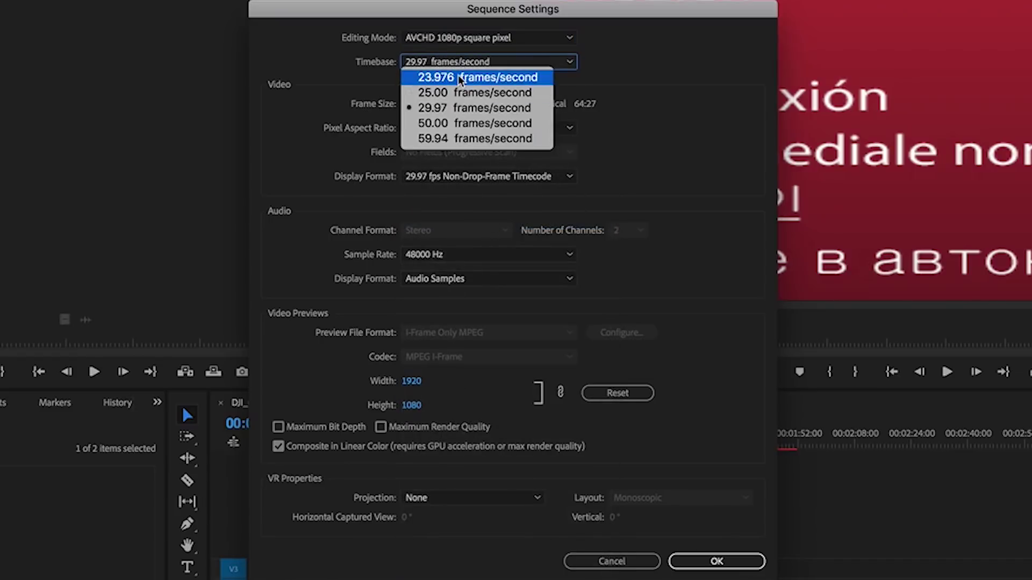
click(459, 78)
click(449, 176)
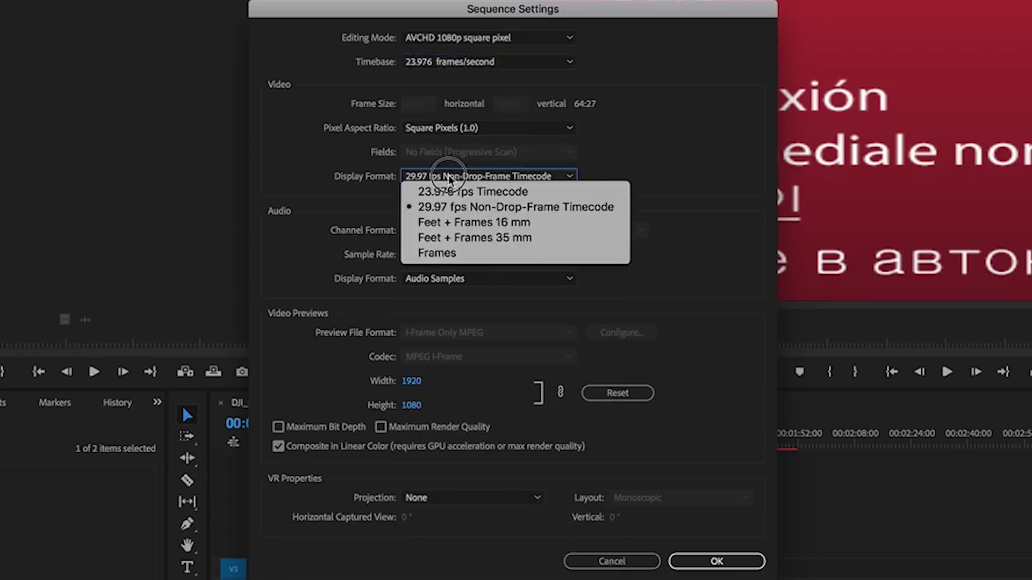
click(449, 193)
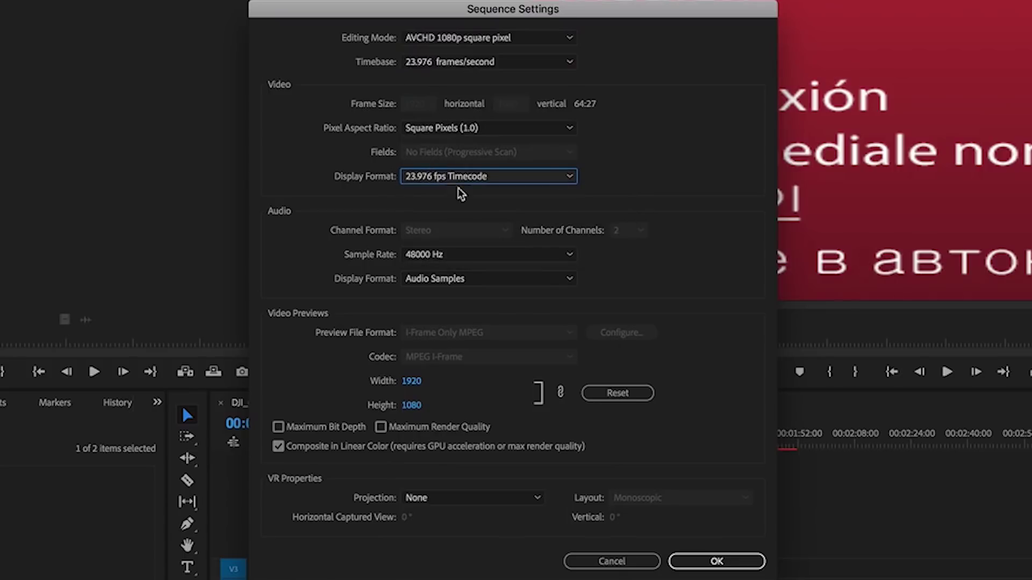
click(279, 447)
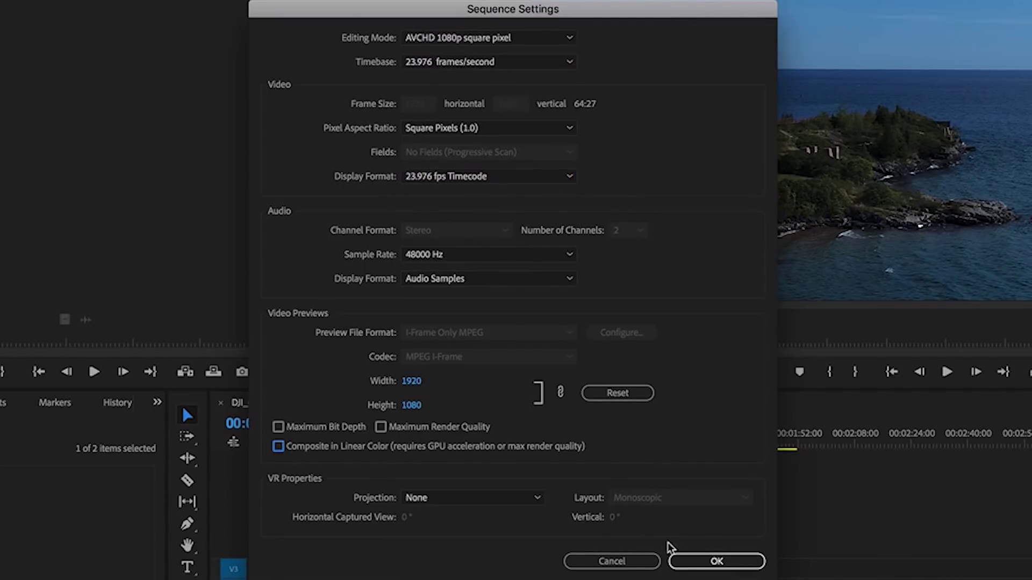
click(699, 561)
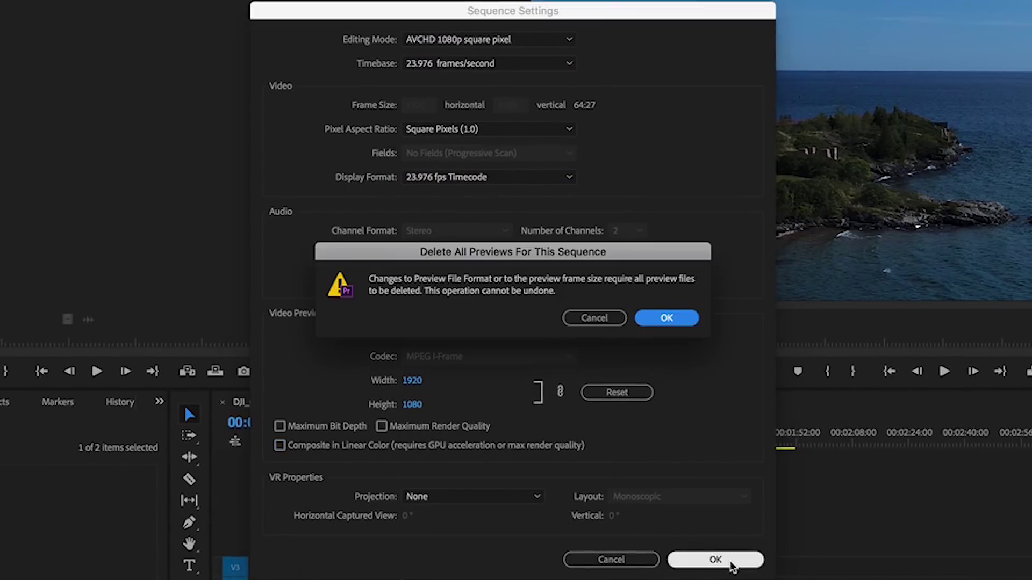
click(667, 320)
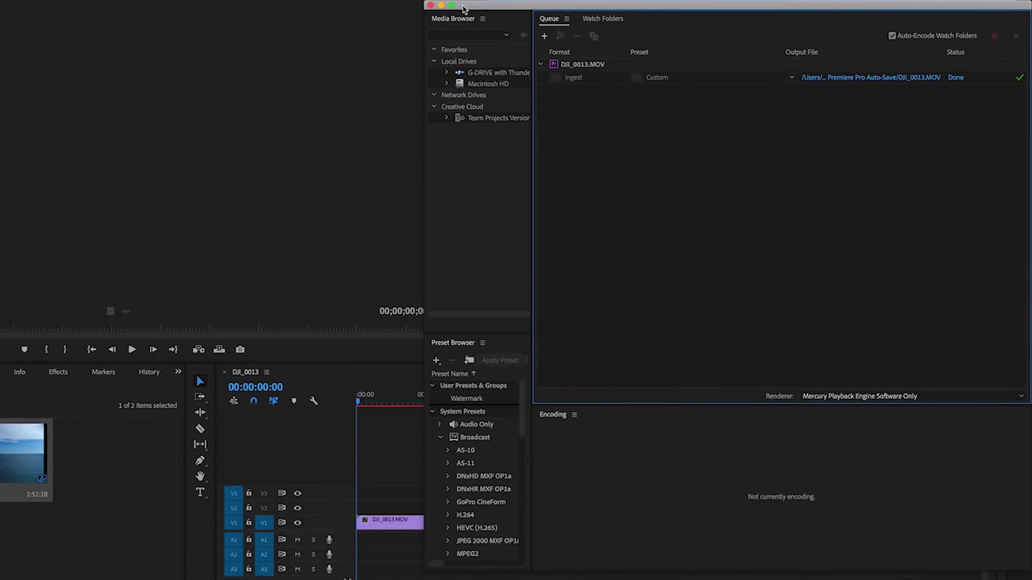
Close Media Encoder once the DJI_0013.MOV ingest job reads Done.
click(430, 6)
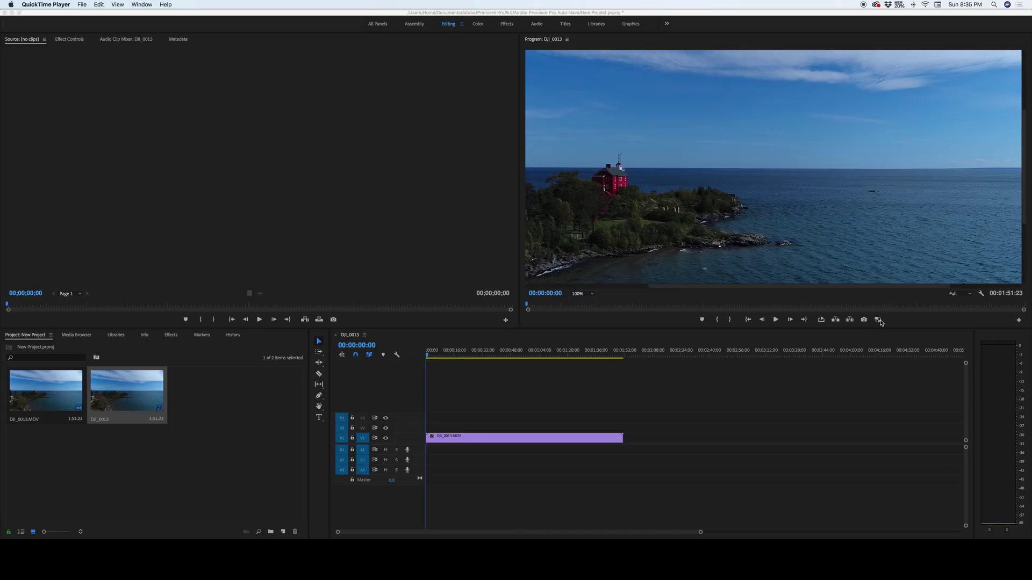
Bring Premiere Pro to the front and open the Program monitor's Button Editor.
click(879, 320)
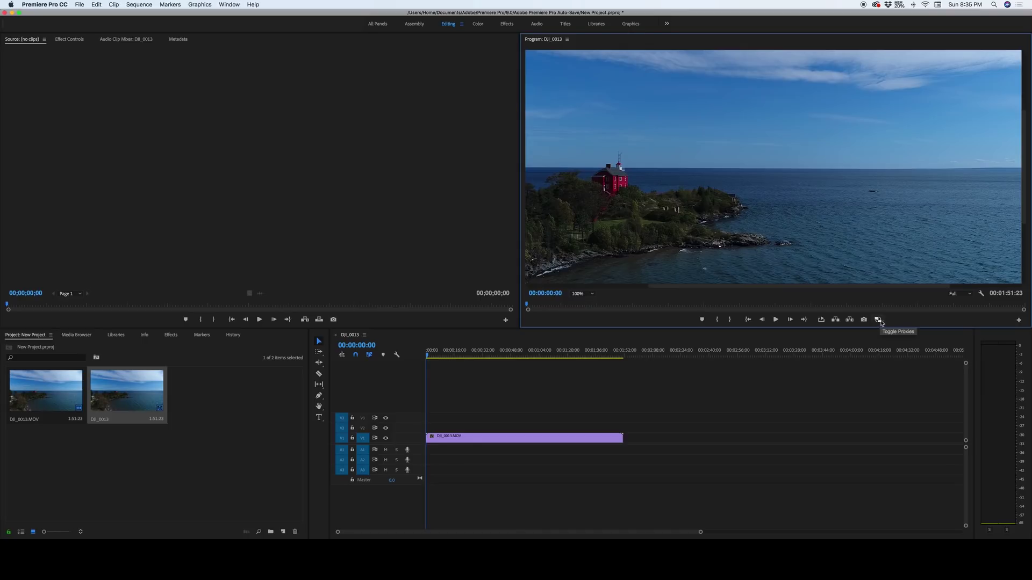
click(1019, 320)
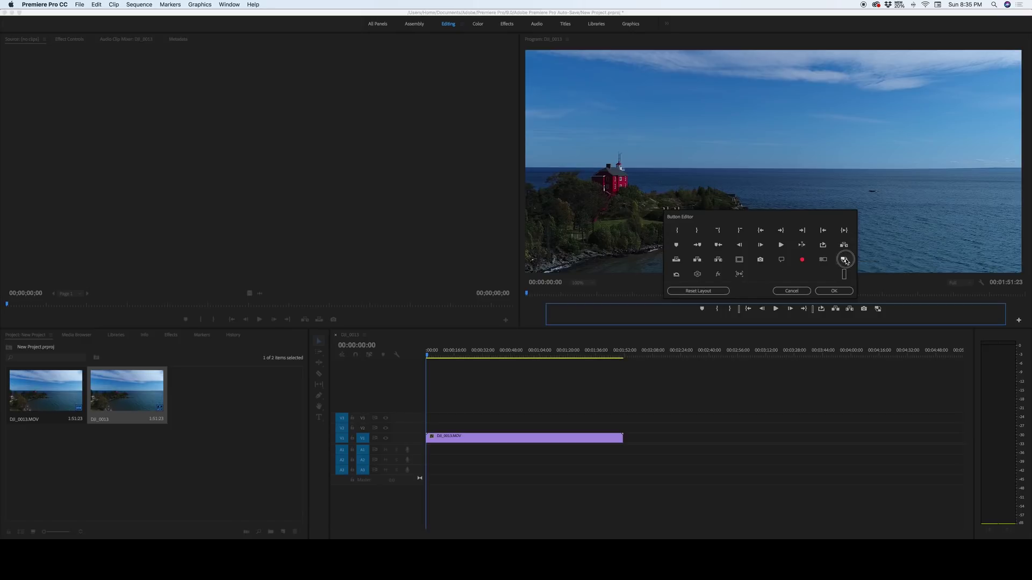
Place Toggle Proxies on the Program monitor button bar, confirm, and test it on and off.
drag(843, 260, 881, 312)
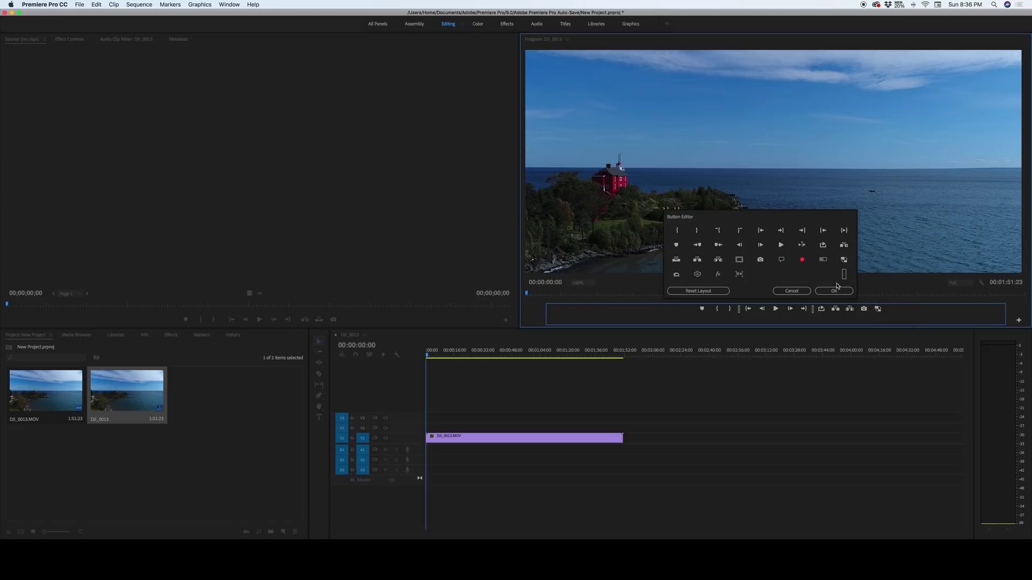
click(837, 290)
click(878, 319)
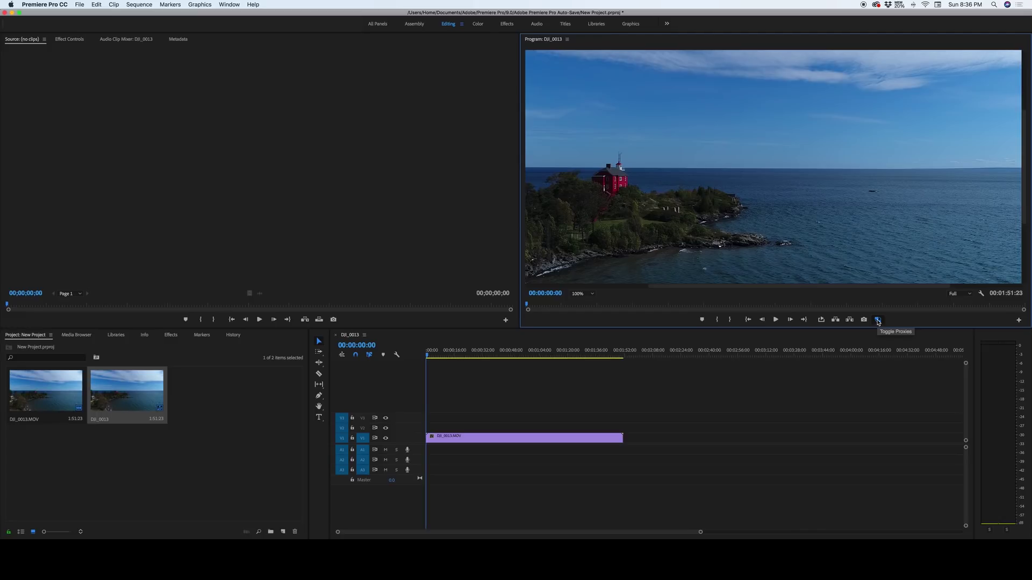
click(878, 321)
click(544, 384)
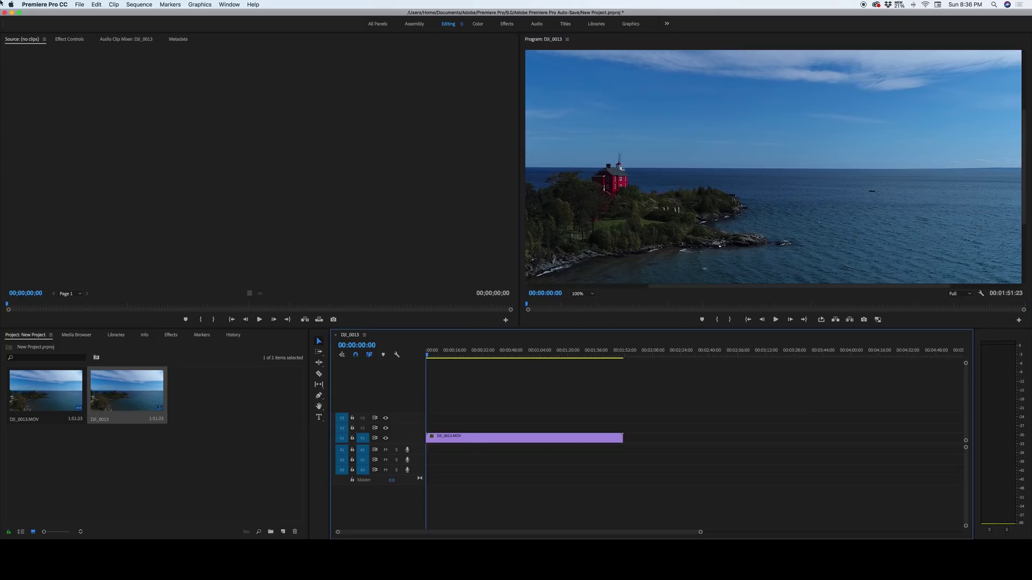
Review the Media preferences, cancel them unchanged, and switch Toggle Proxies on.
click(79, 5)
mouse_move(44, 4)
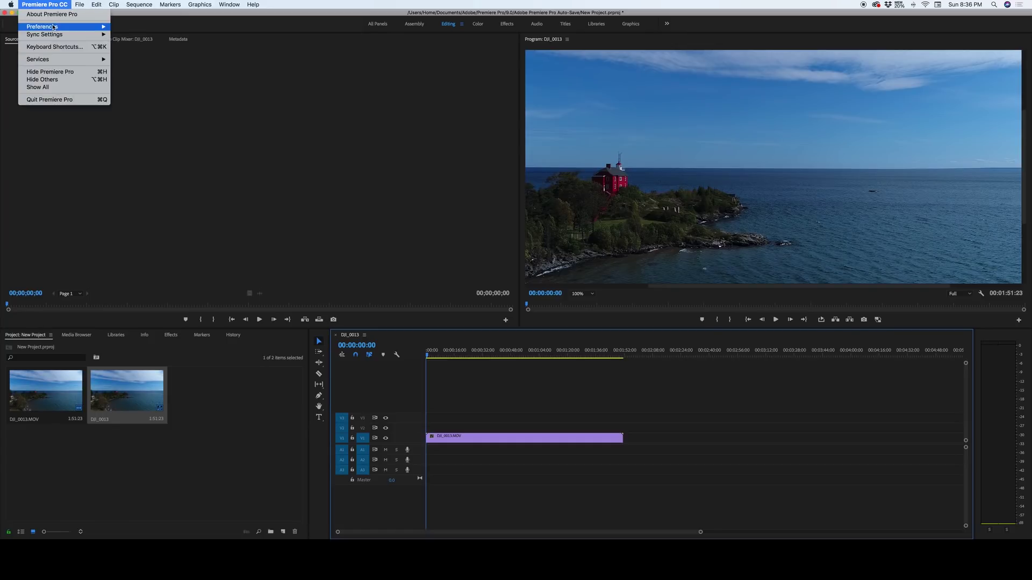
mouse_move(82, 27)
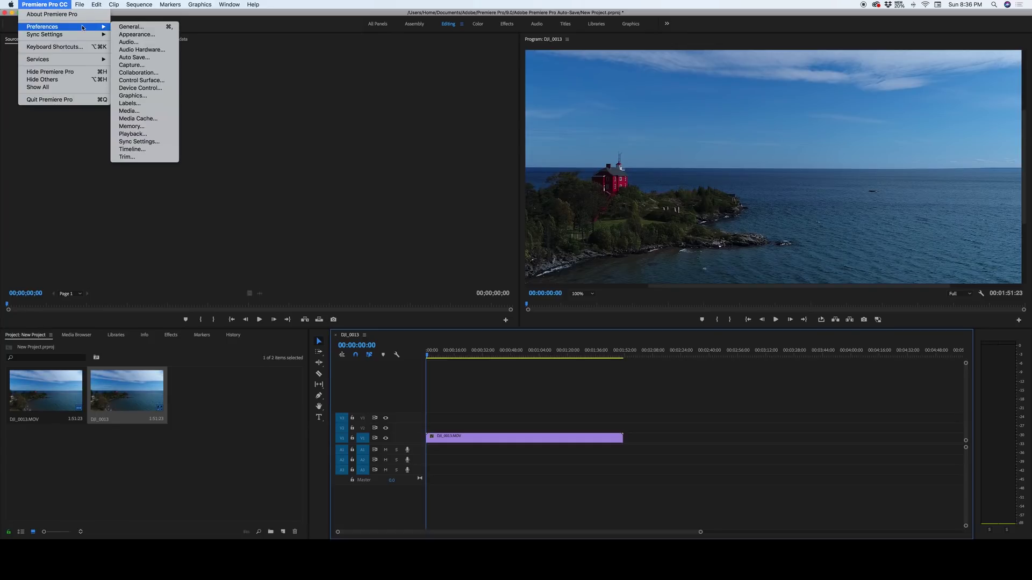
click(142, 115)
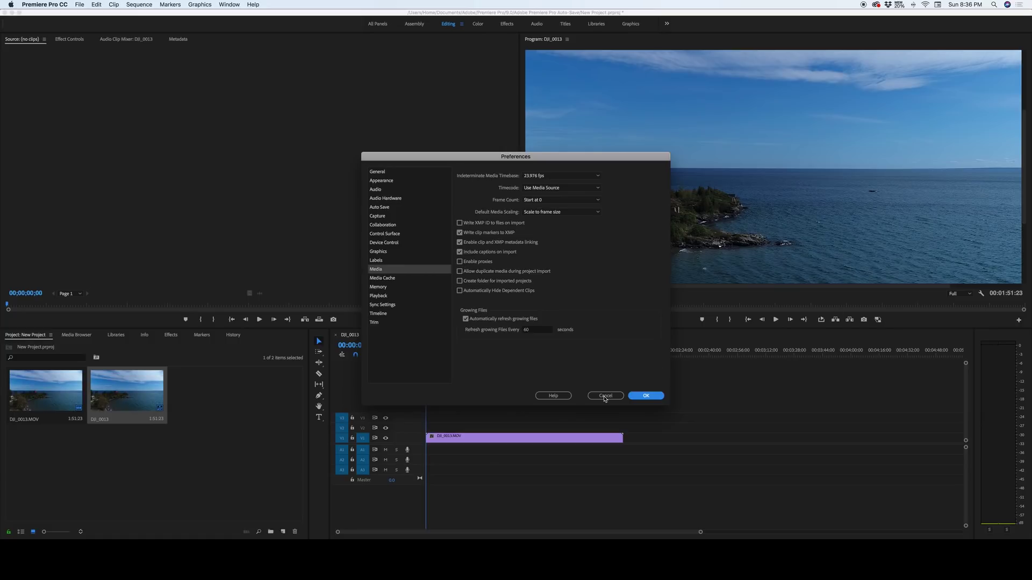
click(606, 397)
click(877, 319)
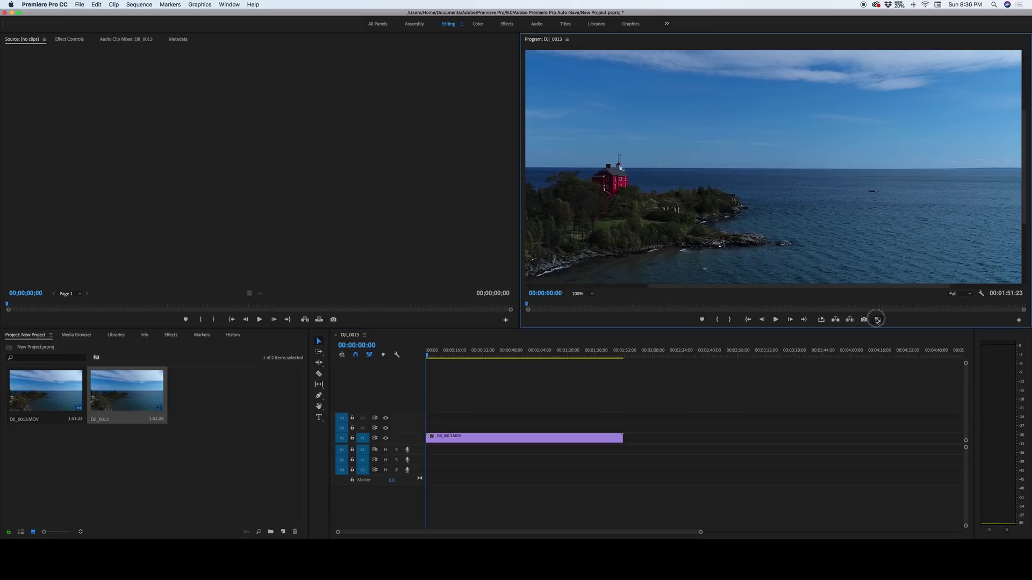
click(69, 5)
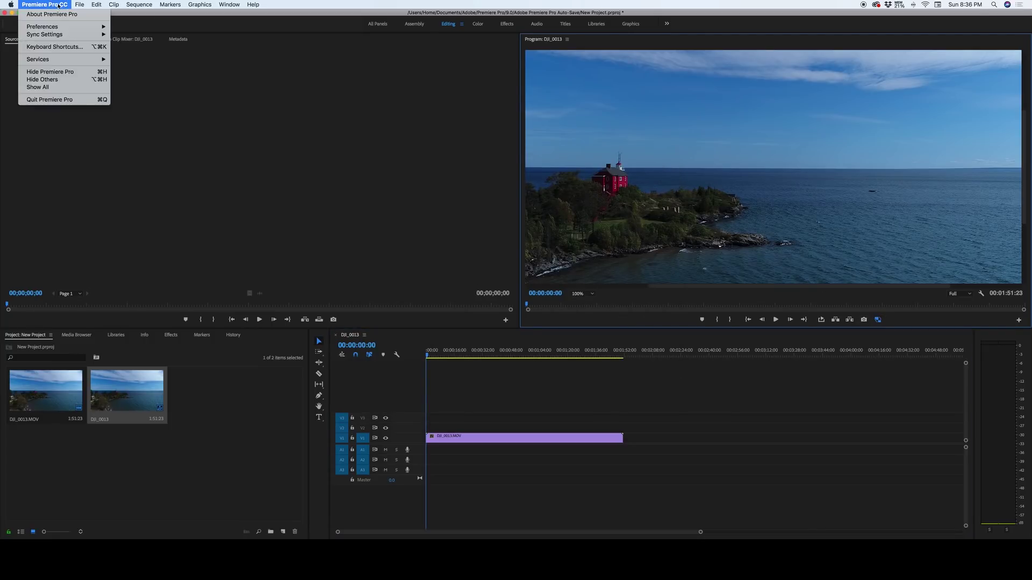
mouse_move(95, 27)
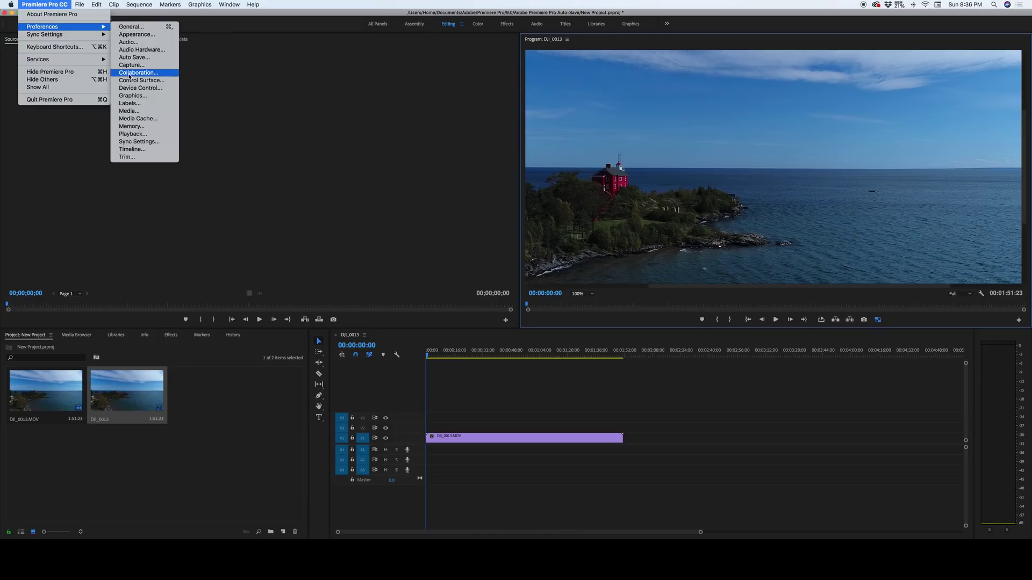
click(143, 111)
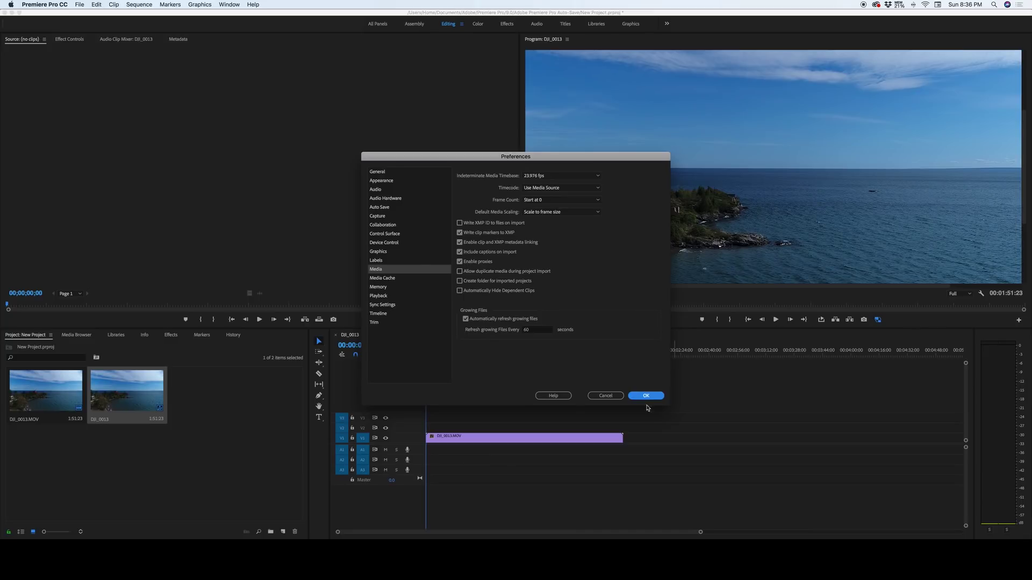
click(601, 396)
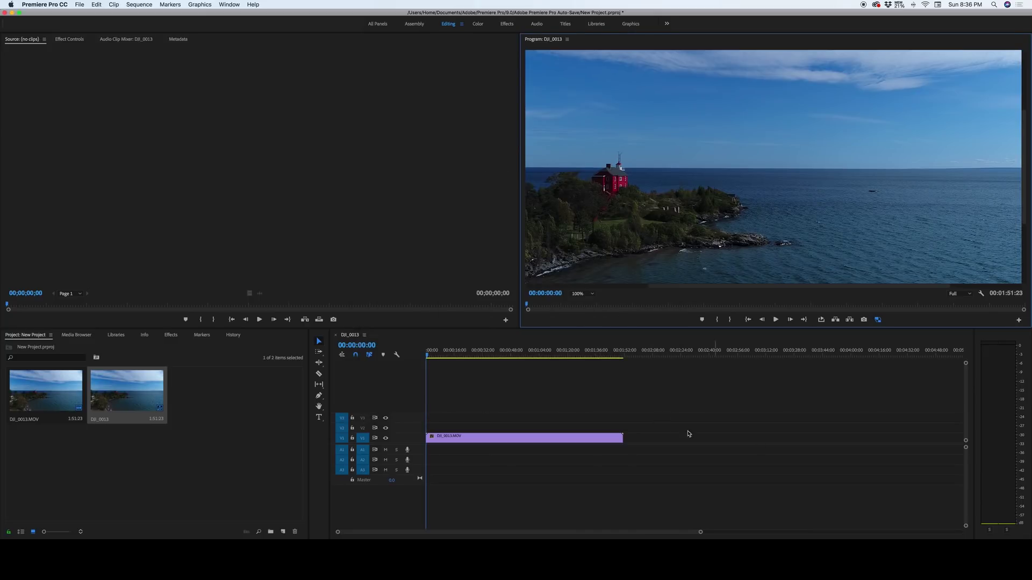
Load DJI_0013.MOV from the Project panel into the Source monitor.
double_click(66, 391)
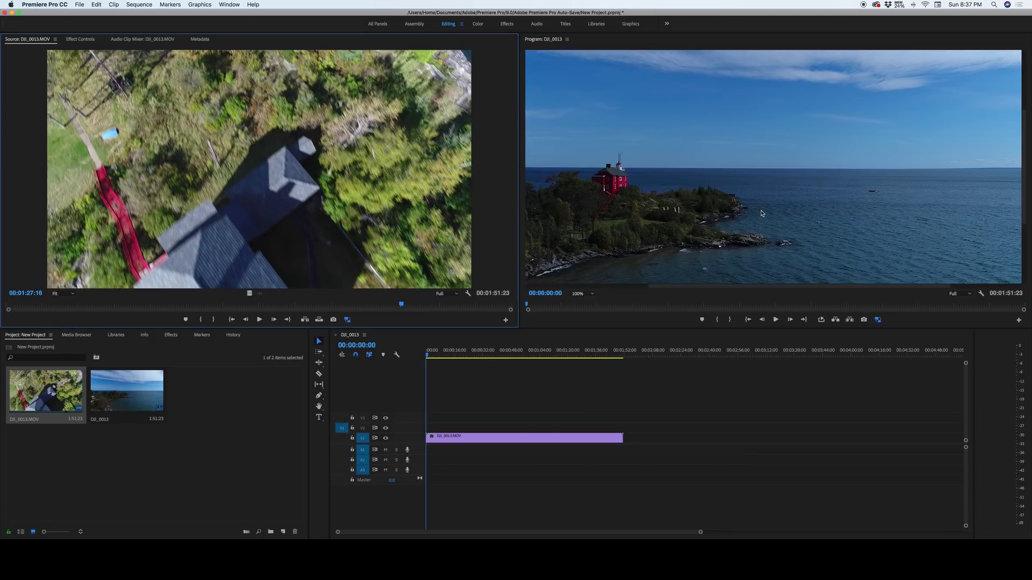